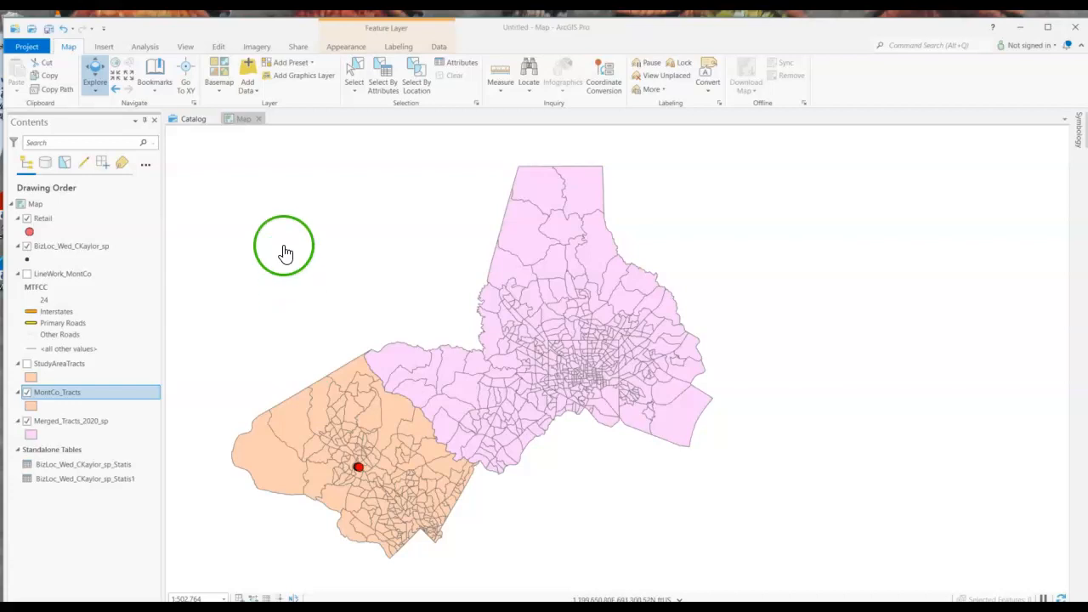
# Browse the catalog to the Lab7_BizSurvey folder inside 286 > Labs
pyautogui.click(193, 119)
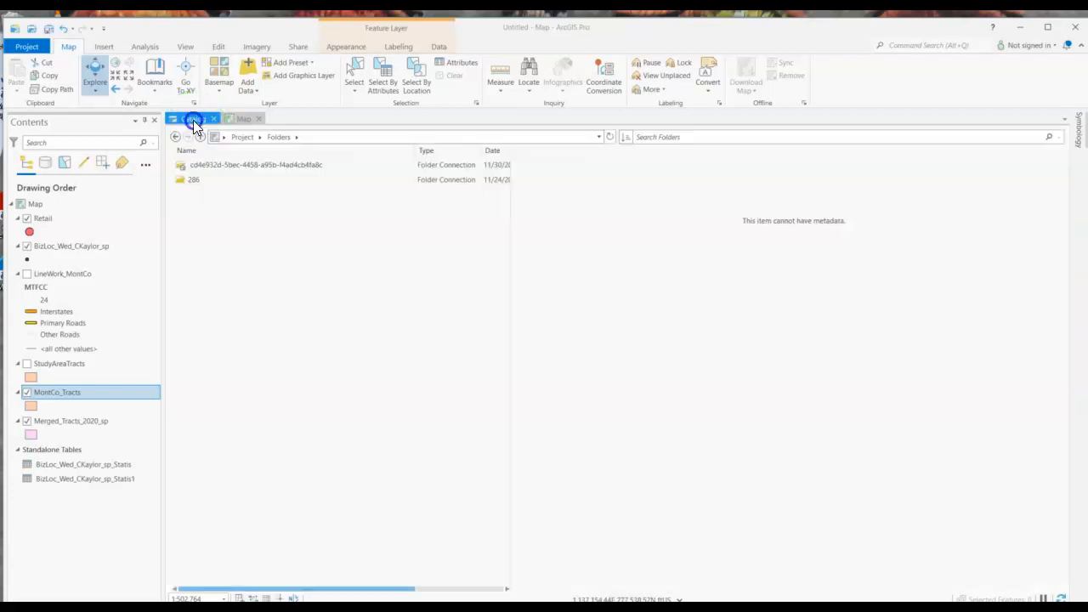
pyautogui.click(190, 184)
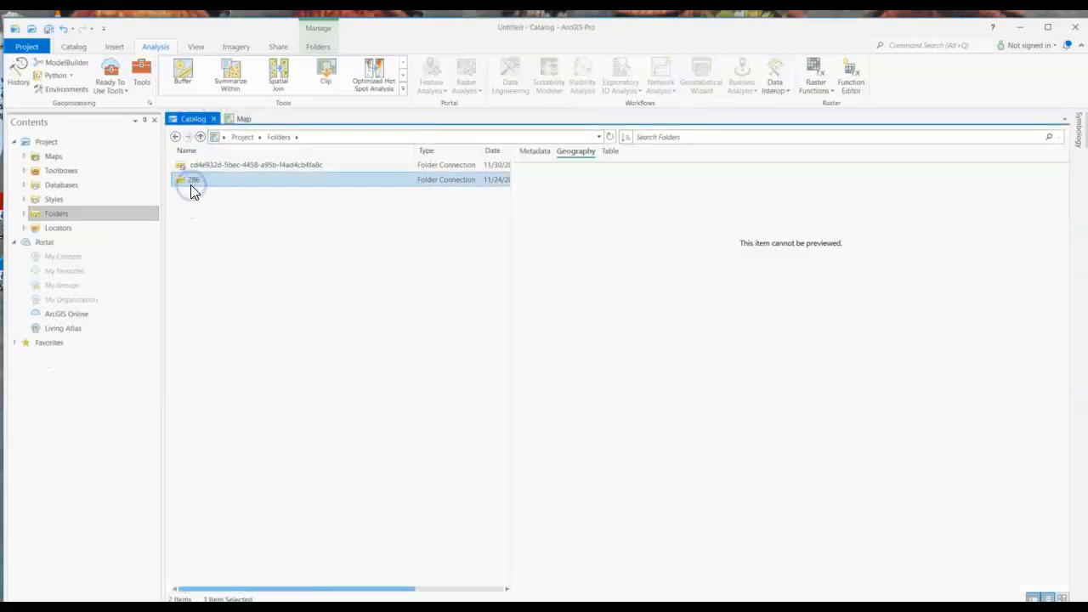
pyautogui.doubleClick(195, 184)
pyautogui.click(206, 304)
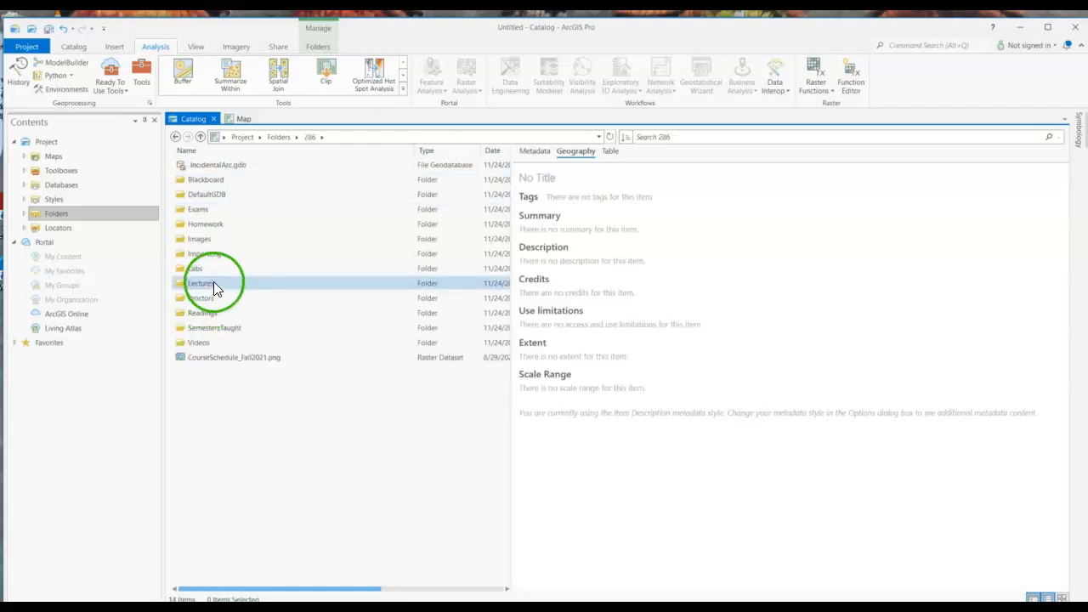
pyautogui.doubleClick(212, 269)
pyautogui.click(231, 286)
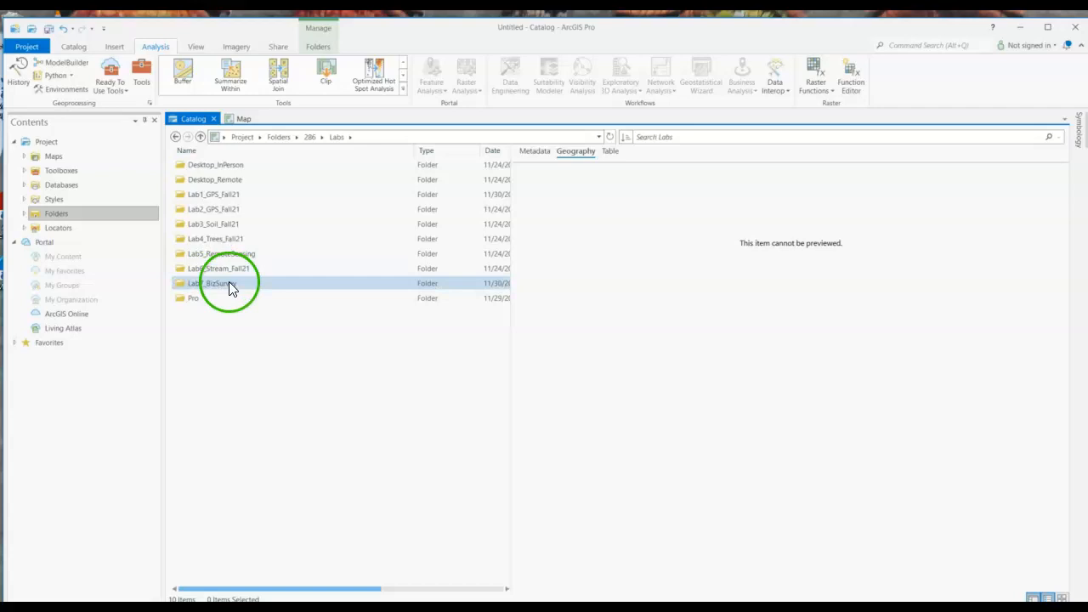
pyautogui.doubleClick(230, 286)
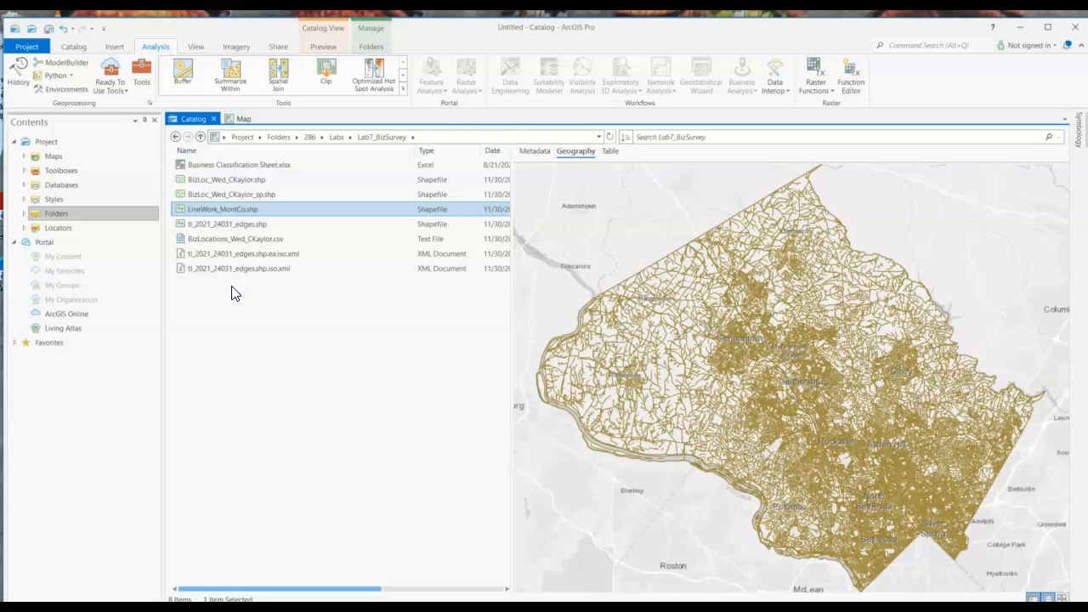
# Refresh the Lab7_BizSurvey folder listing in the catalog
pyautogui.rightClick(227, 315)
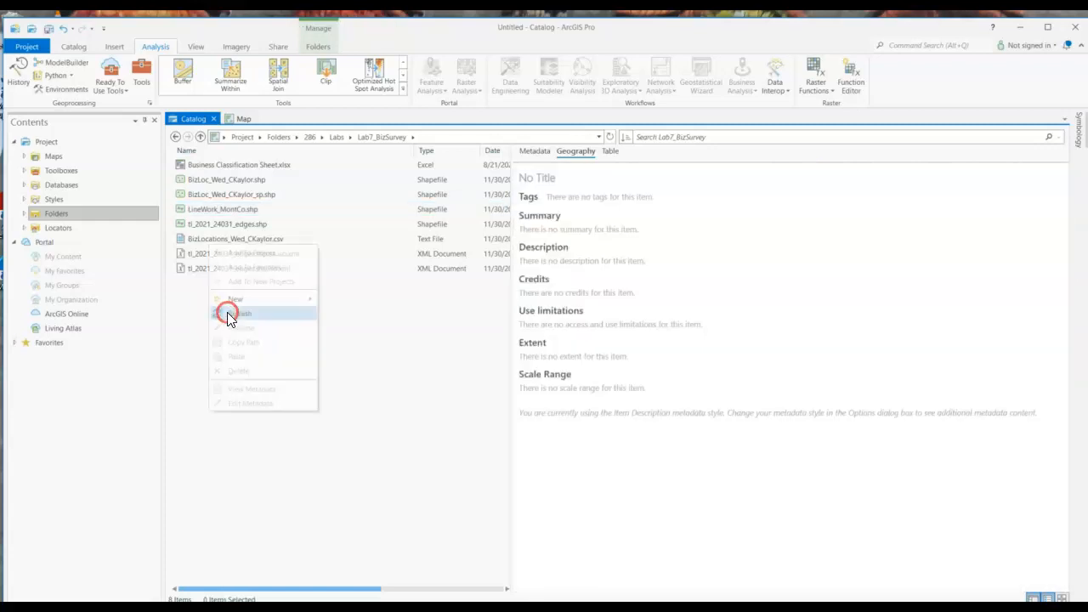
pyautogui.click(230, 312)
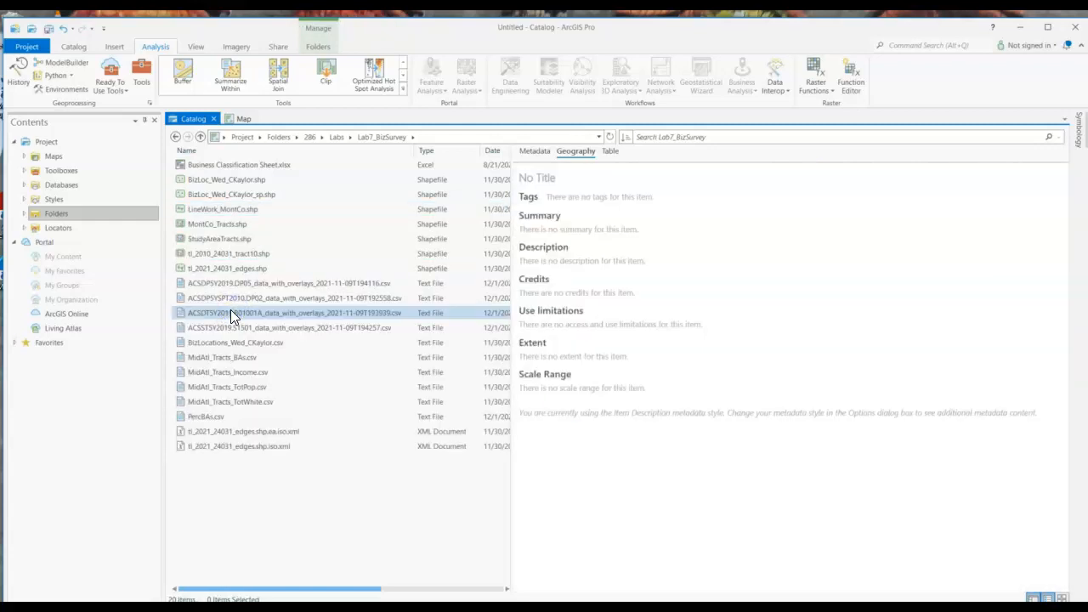
pyautogui.click(297, 527)
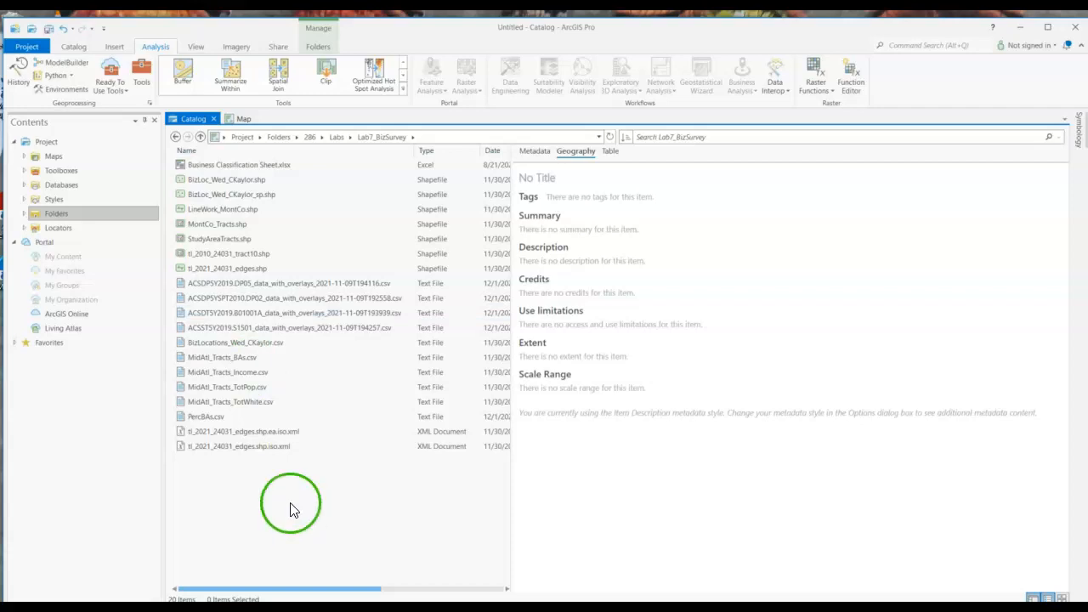
# Preview the contents of PercBAs.csv as a table in the catalog
pyautogui.click(215, 417)
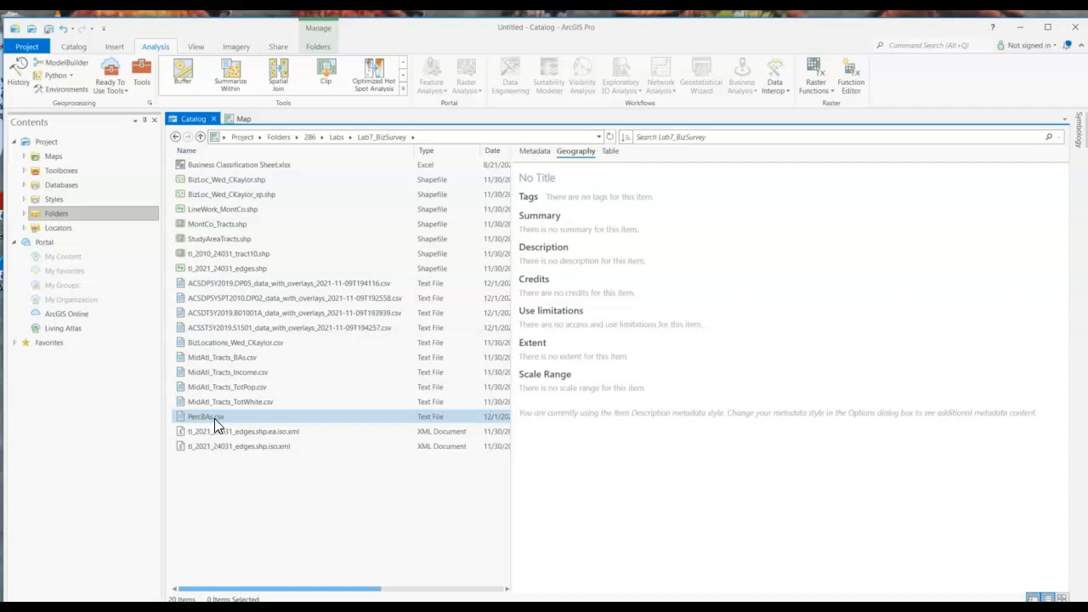
pyautogui.moveTo(214, 418)
pyautogui.mouseDown()
pyautogui.moveTo(347, 297)
pyautogui.moveTo(291, 323)
pyautogui.moveTo(345, 329)
pyautogui.moveTo(230, 432)
pyautogui.moveTo(217, 425)
pyautogui.mouseUp()
pyautogui.click(206, 420)
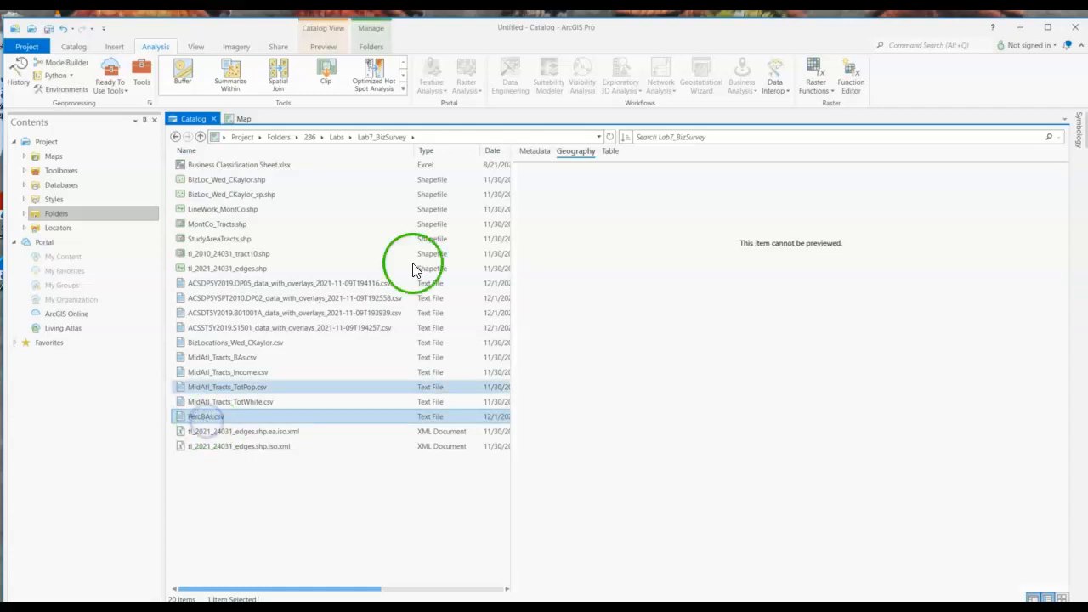
pyautogui.click(614, 151)
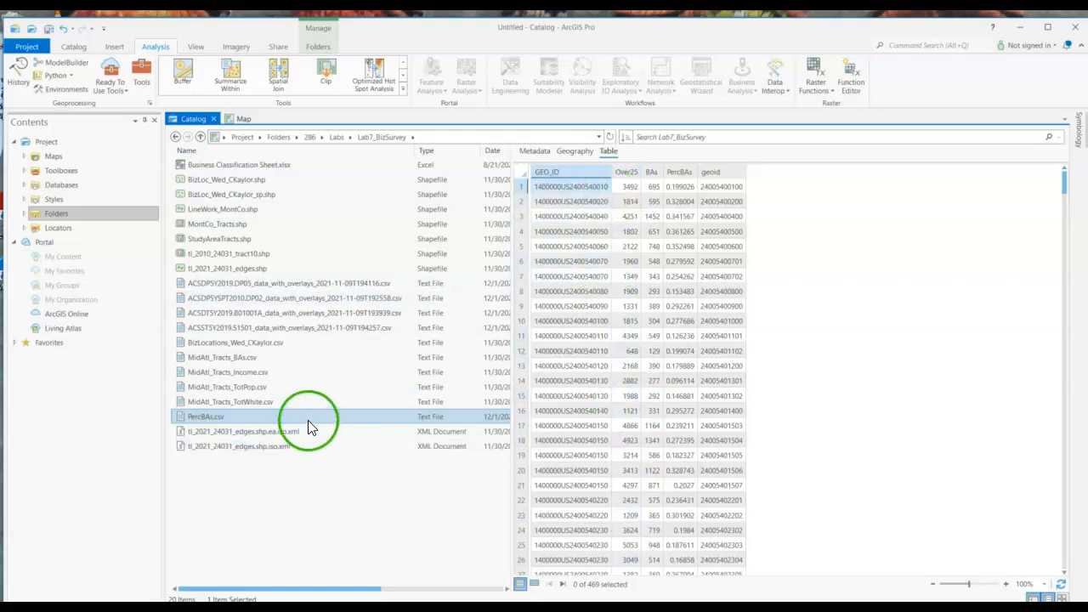
# Add PercBAs.csv to the map as a standalone table and open it
pyautogui.moveTo(308, 419); pyautogui.dragTo(260, 186)
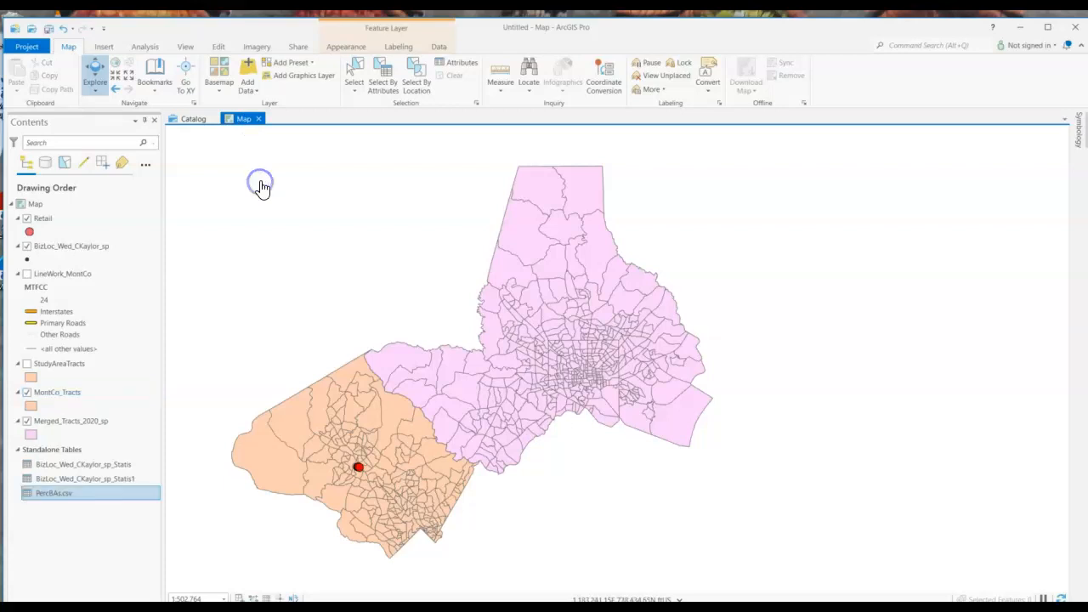
pyautogui.rightClick(93, 496)
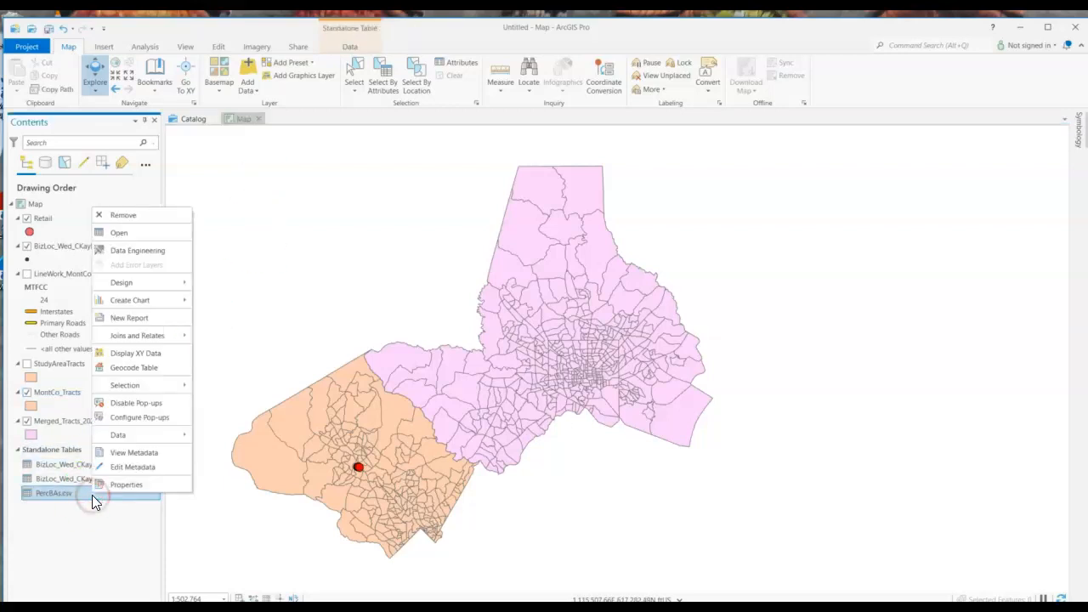
pyautogui.click(146, 233)
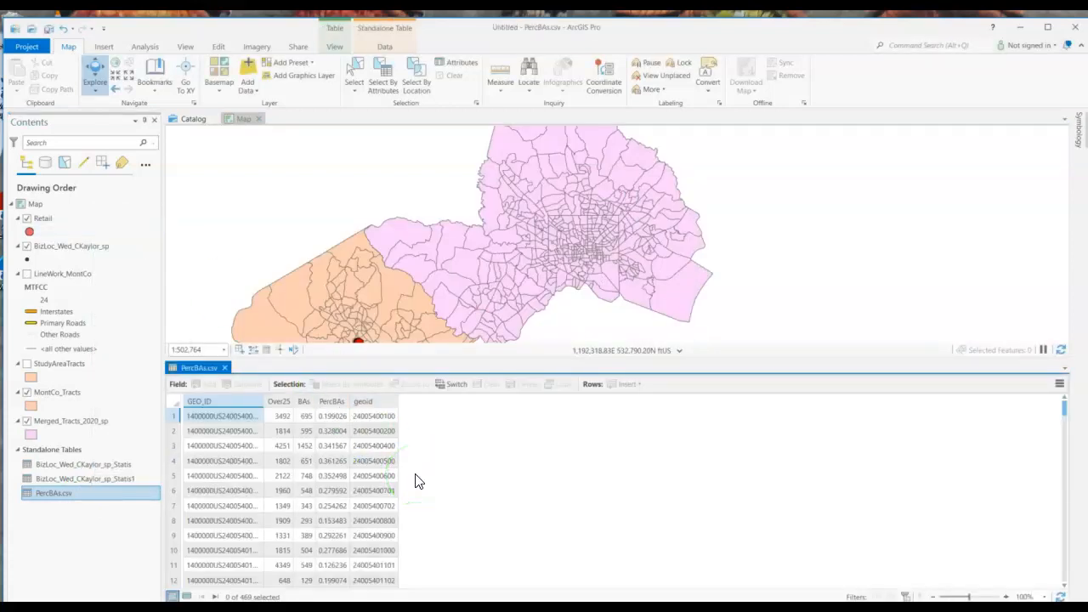
# Open the attribute table of the MontCo_Tracts layer and inspect its GEOID field
pyautogui.rightClick(47, 393)
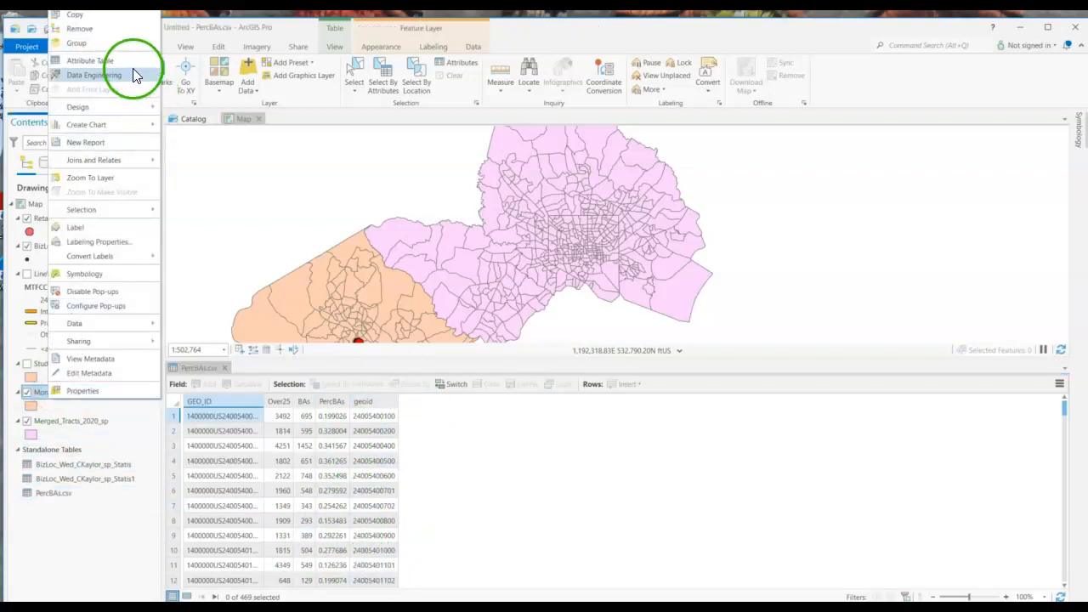
pyautogui.click(132, 66)
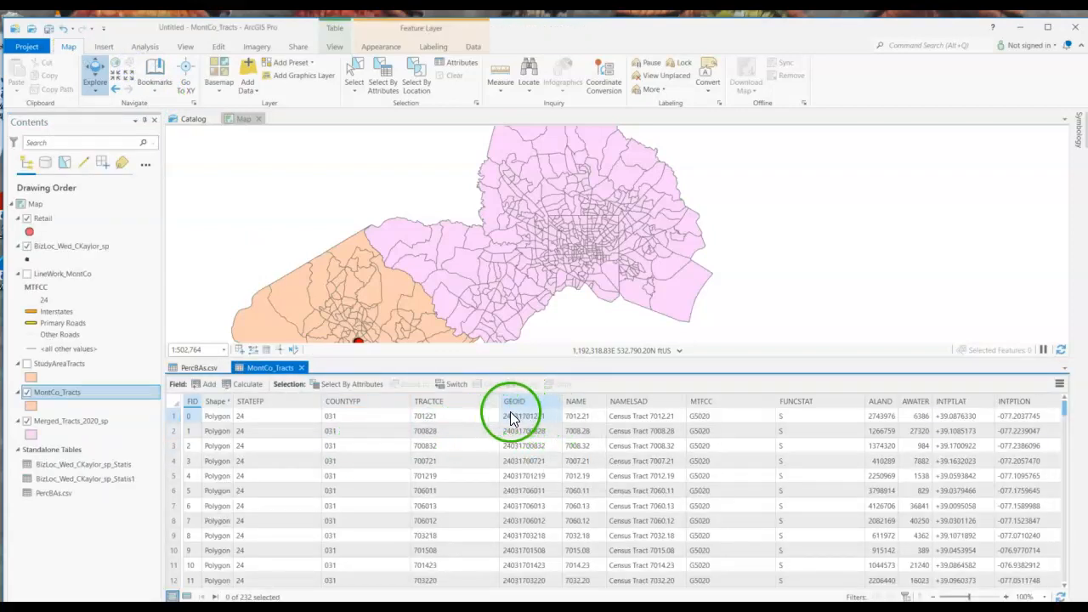
pyautogui.moveTo(563, 401); pyautogui.dragTo(587, 401)
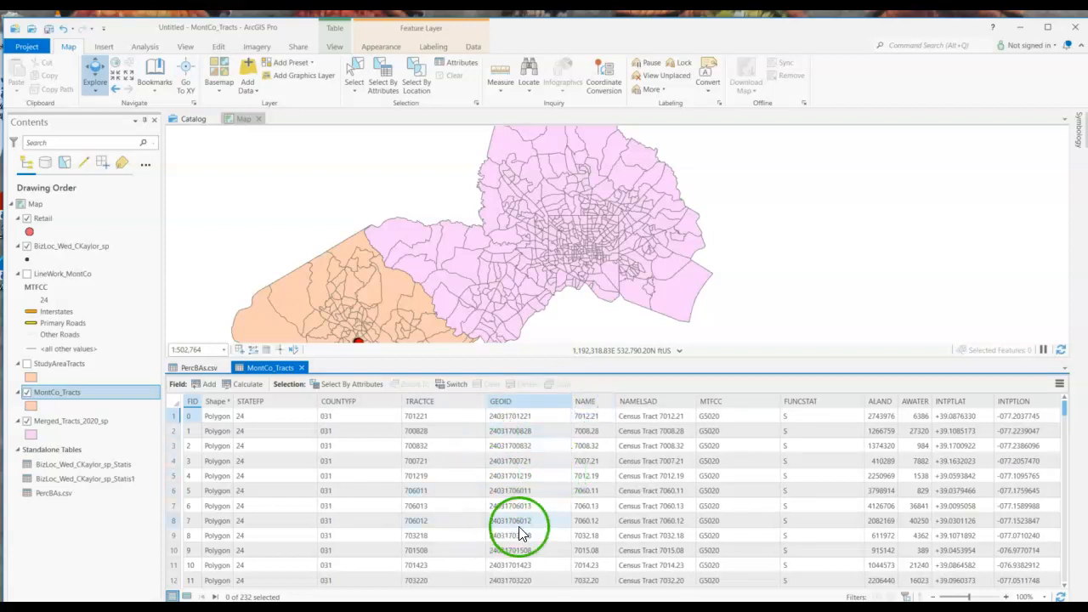
pyautogui.click(535, 479)
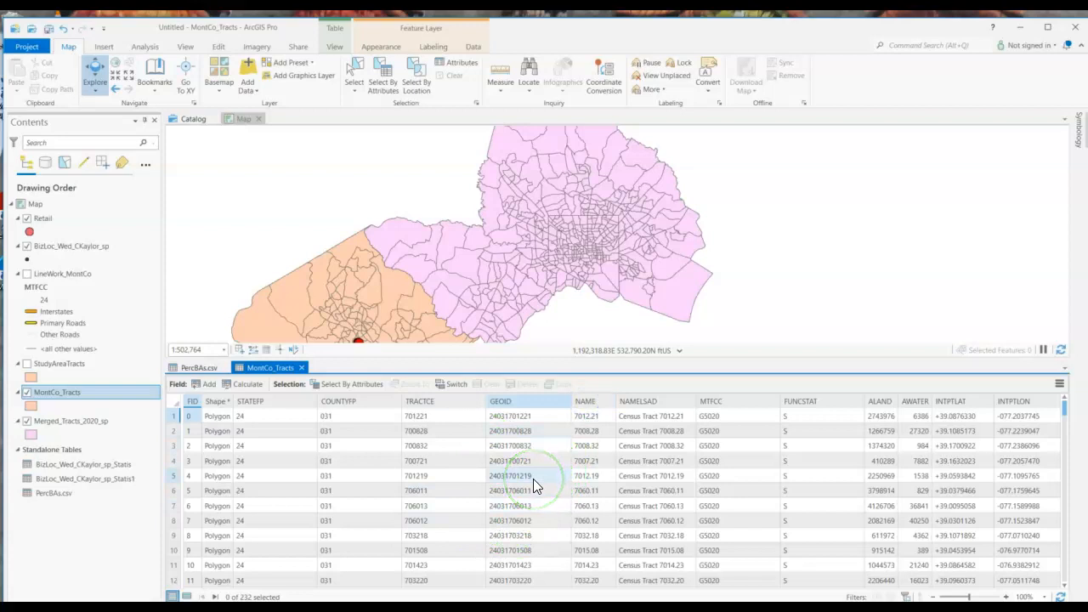
pyautogui.click(520, 400)
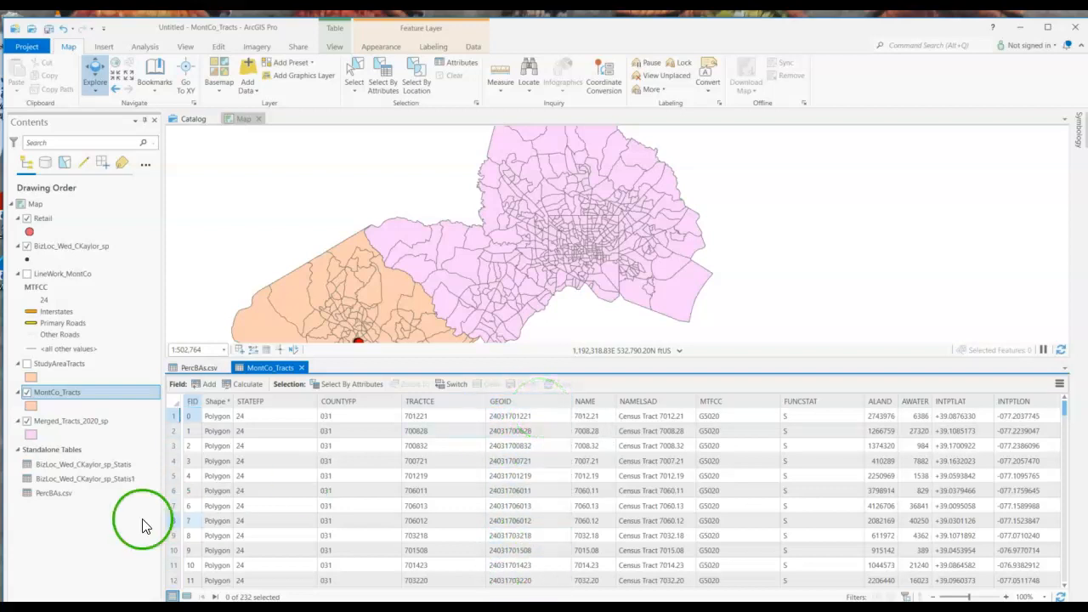
# Compare the geoid field of PercBAs.csv with the MontCo_Tracts table and check whether a field can be added to the CSV
pyautogui.click(209, 368)
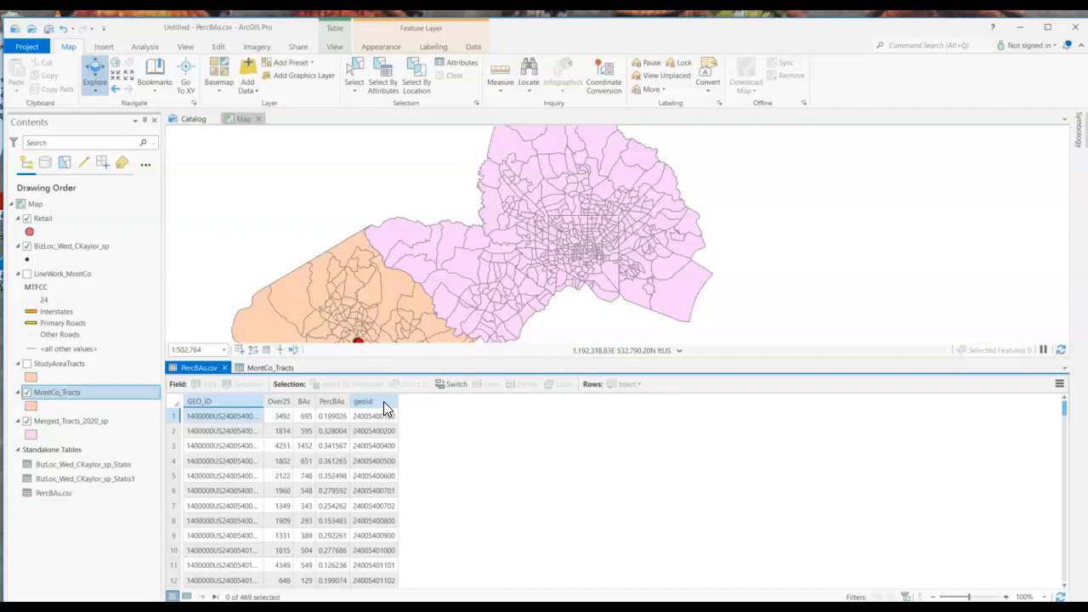
pyautogui.click(367, 401)
pyautogui.click(281, 371)
pyautogui.click(207, 372)
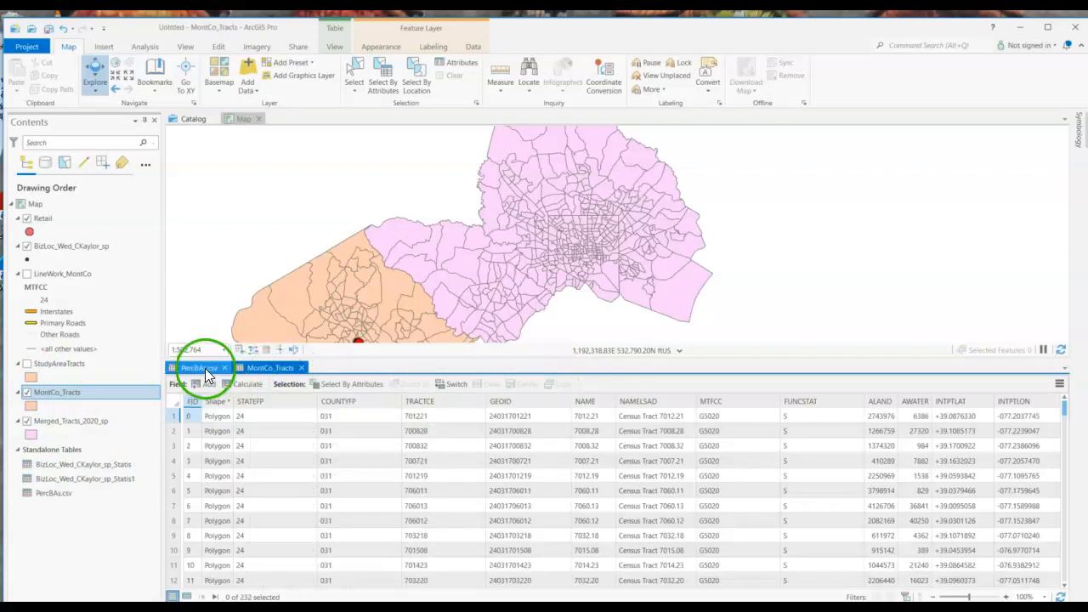
pyautogui.click(338, 513)
pyautogui.click(197, 491)
pyautogui.click(357, 418)
pyautogui.click(284, 542)
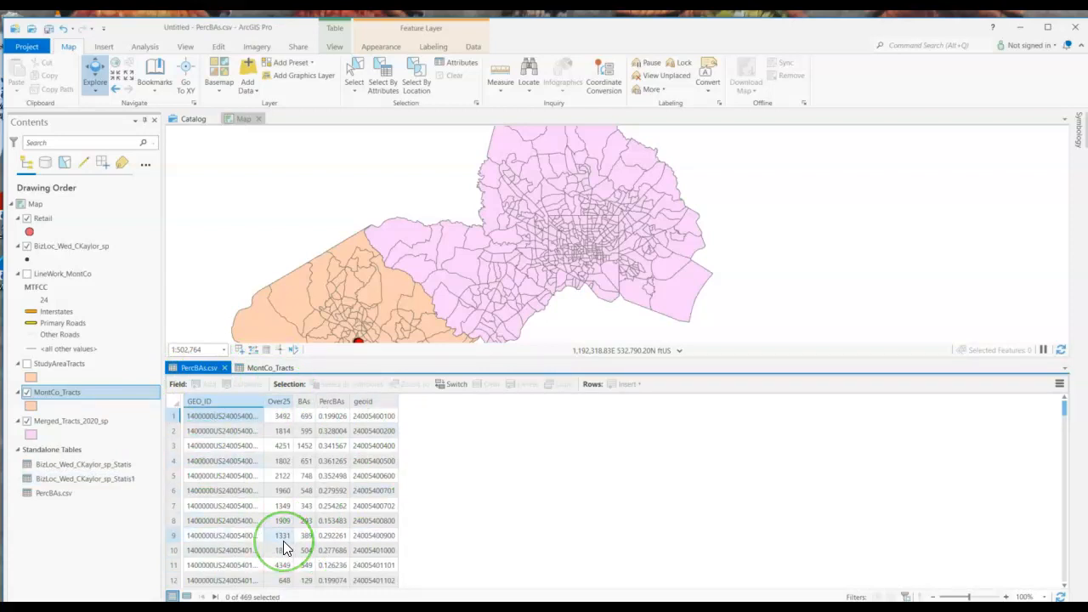
pyautogui.click(206, 539)
pyautogui.click(189, 377)
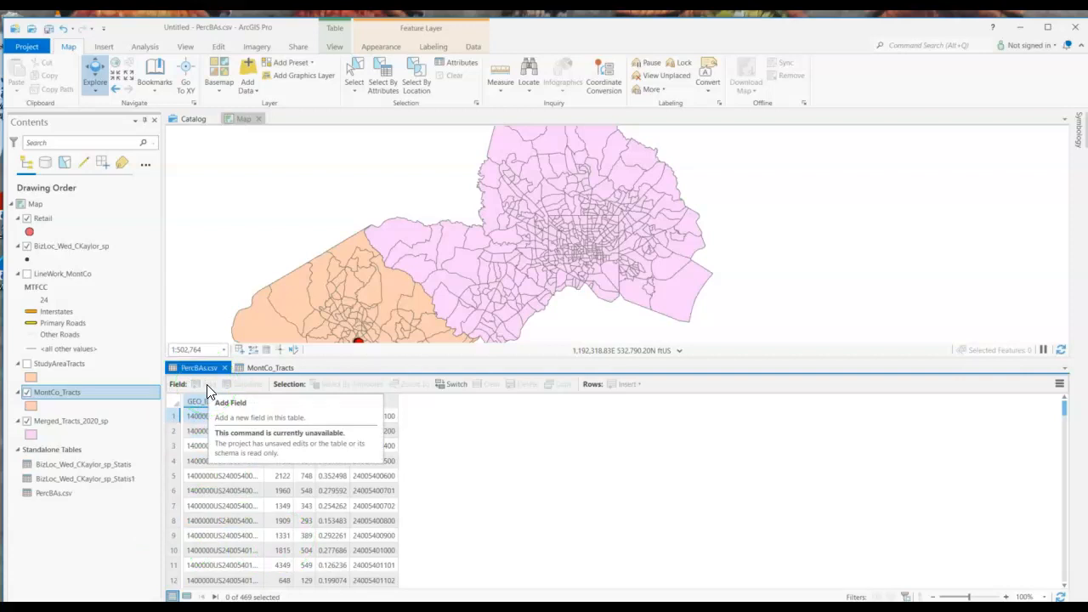
pyautogui.click(281, 479)
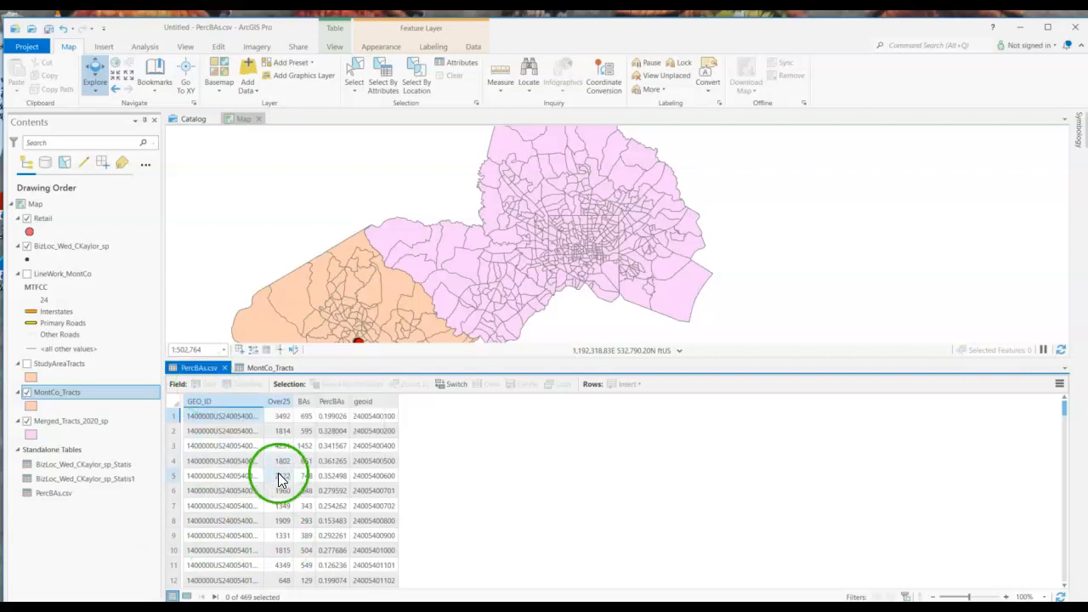
# Open the Export Table tool with the PercBAs.csv standalone table as input
pyautogui.click(1059, 384)
pyautogui.click(959, 554)
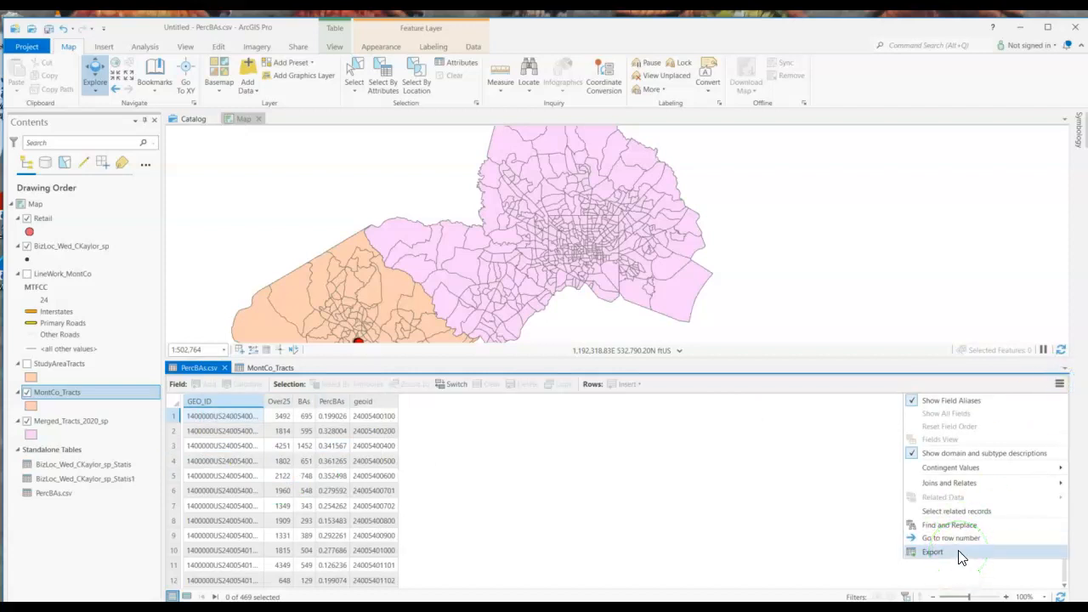
pyautogui.click(65, 497)
pyautogui.rightClick(60, 493)
pyautogui.click(85, 432)
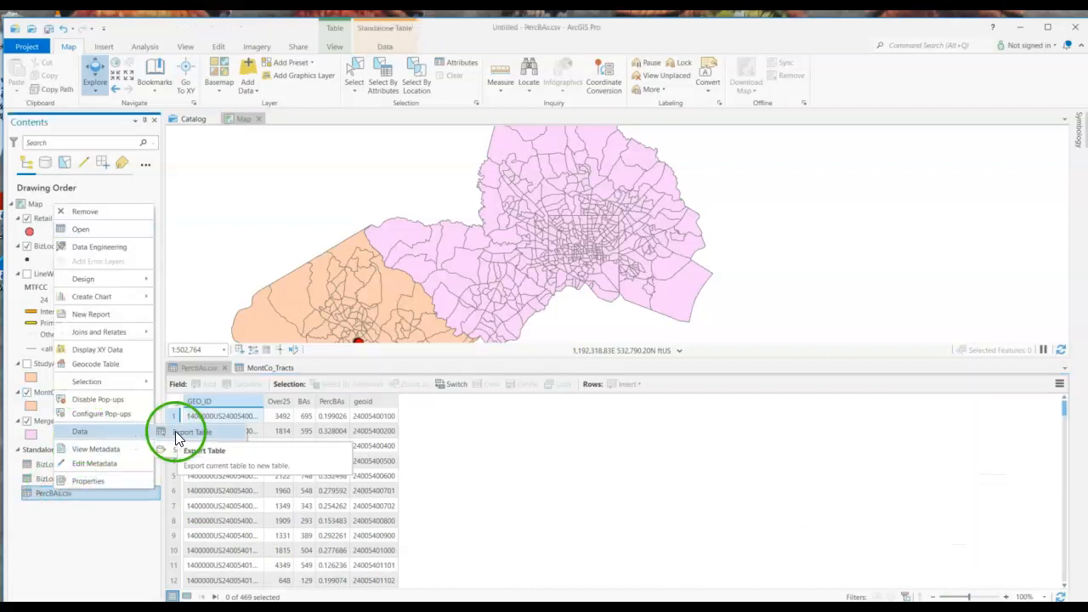
pyautogui.click(177, 438)
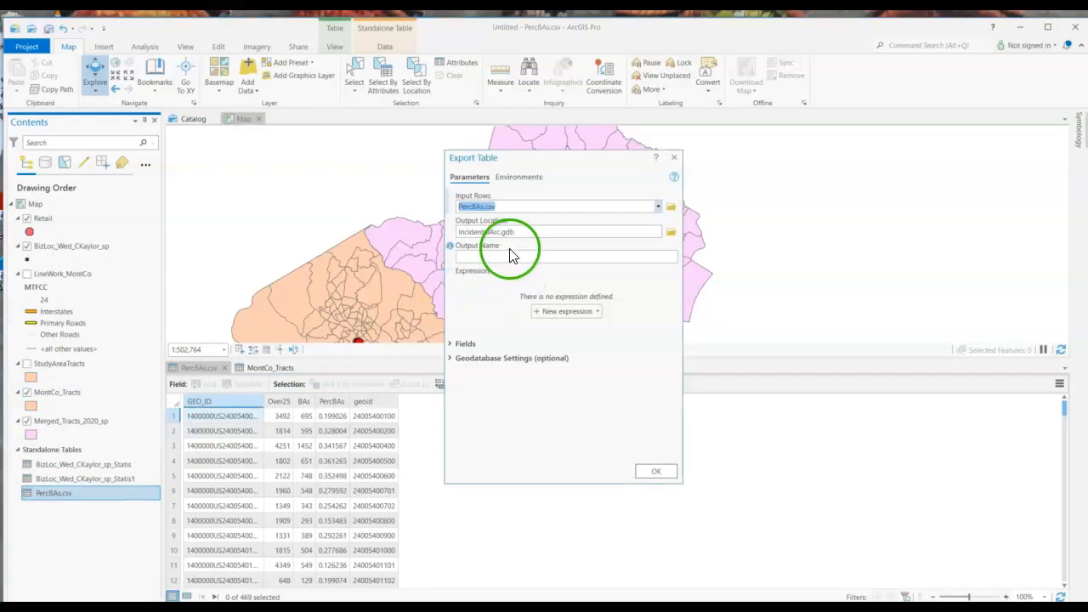
# Try to set the export's output location to the name PercBAs inside the Lab7_BizSurvey folder
pyautogui.click(675, 232)
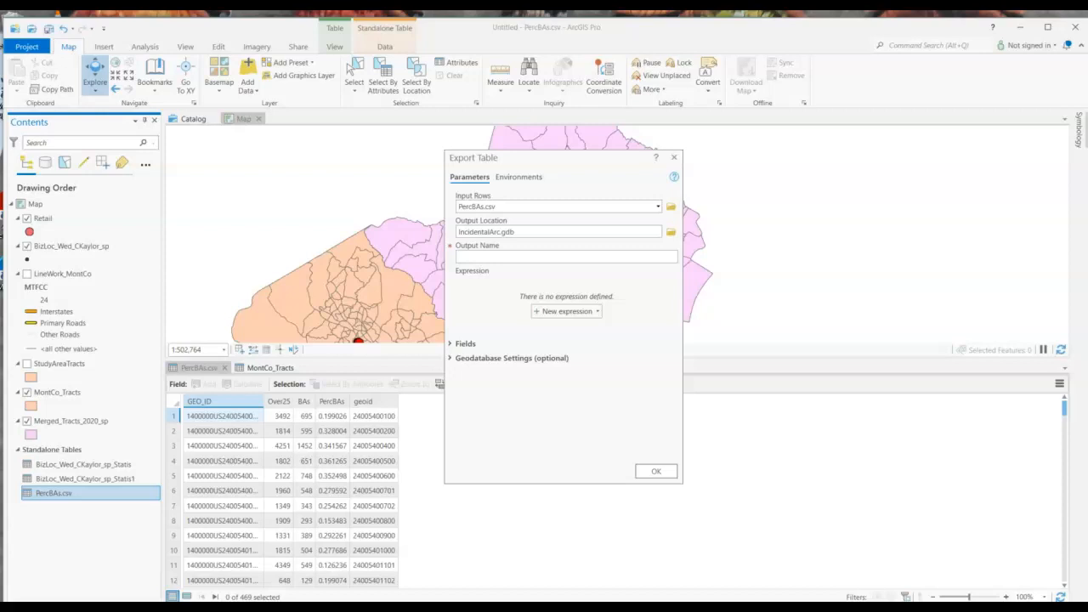
pyautogui.click(483, 346)
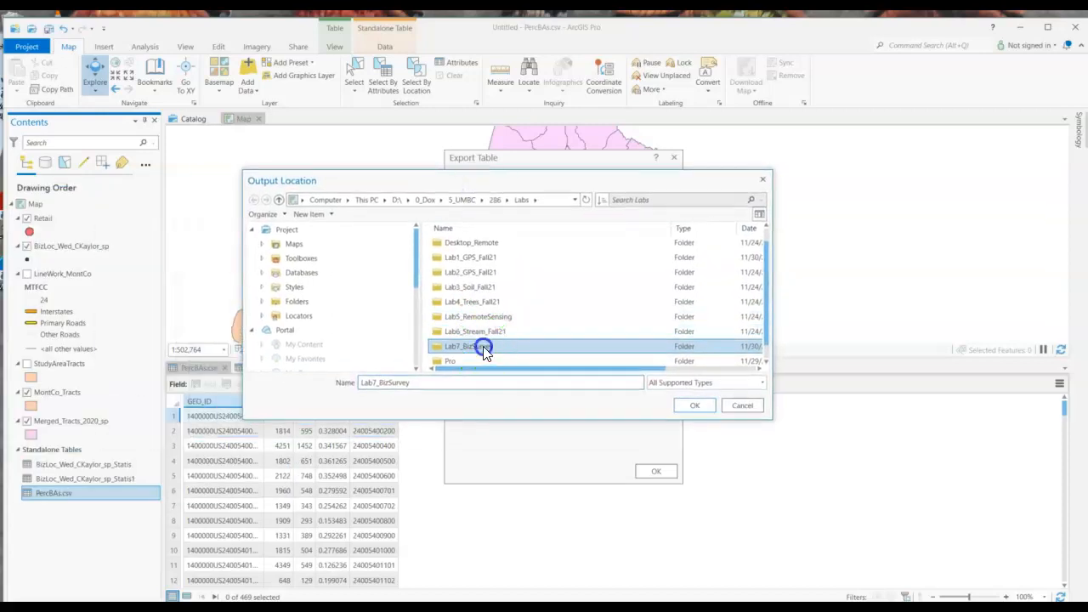
pyautogui.doubleClick(483, 347)
pyautogui.moveTo(428, 382); pyautogui.dragTo(337, 387)
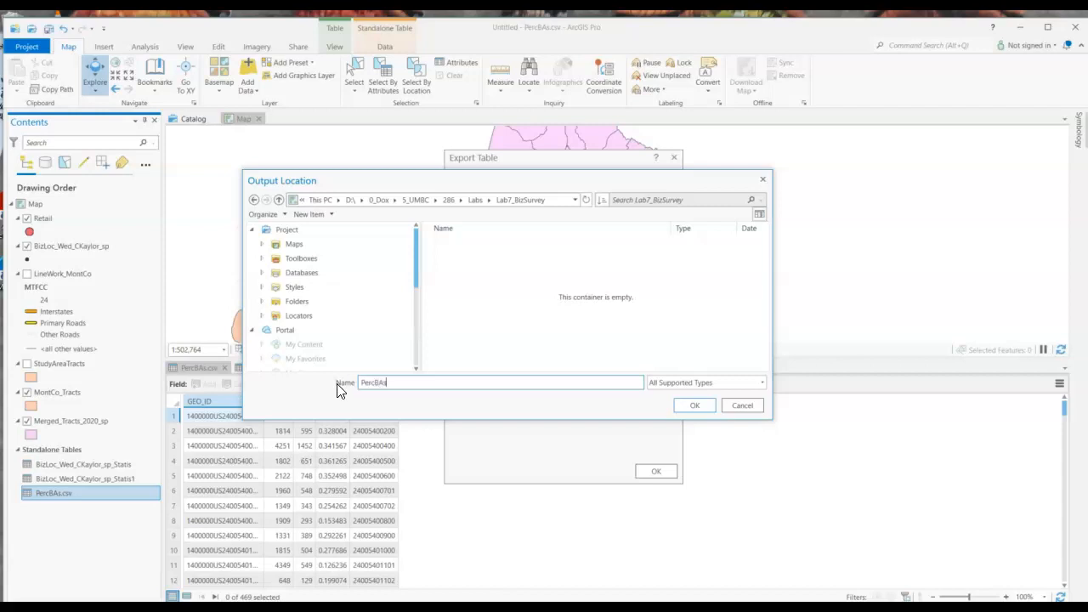
pyautogui.click(601, 415)
pyautogui.click(695, 405)
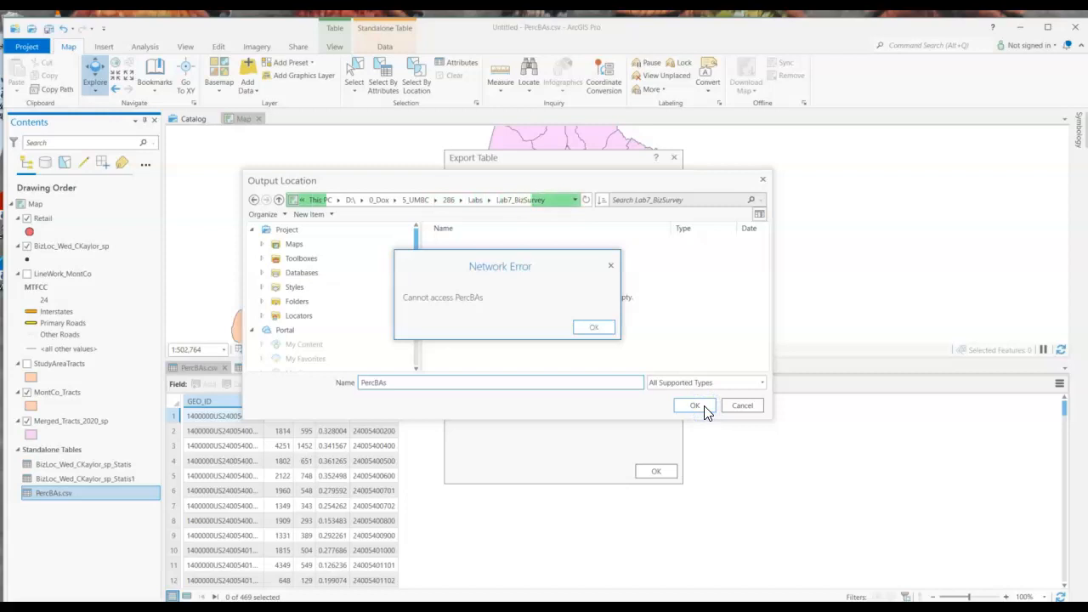
pyautogui.moveTo(114, 523)
pyautogui.mouseDown()
pyautogui.moveTo(40, 509)
pyautogui.moveTo(39, 496)
pyautogui.mouseUp()
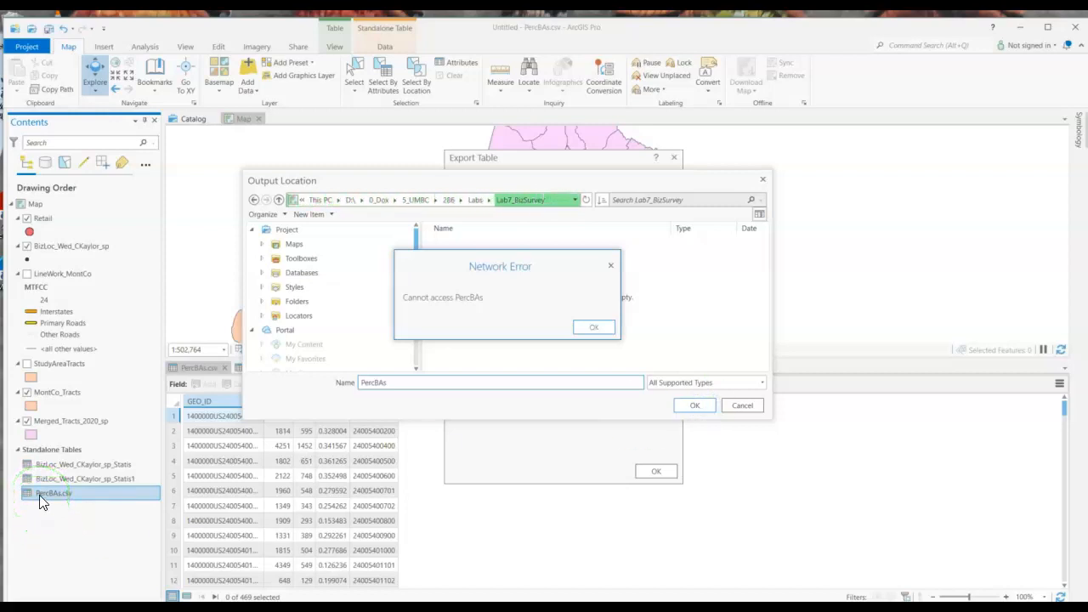
pyautogui.click(595, 328)
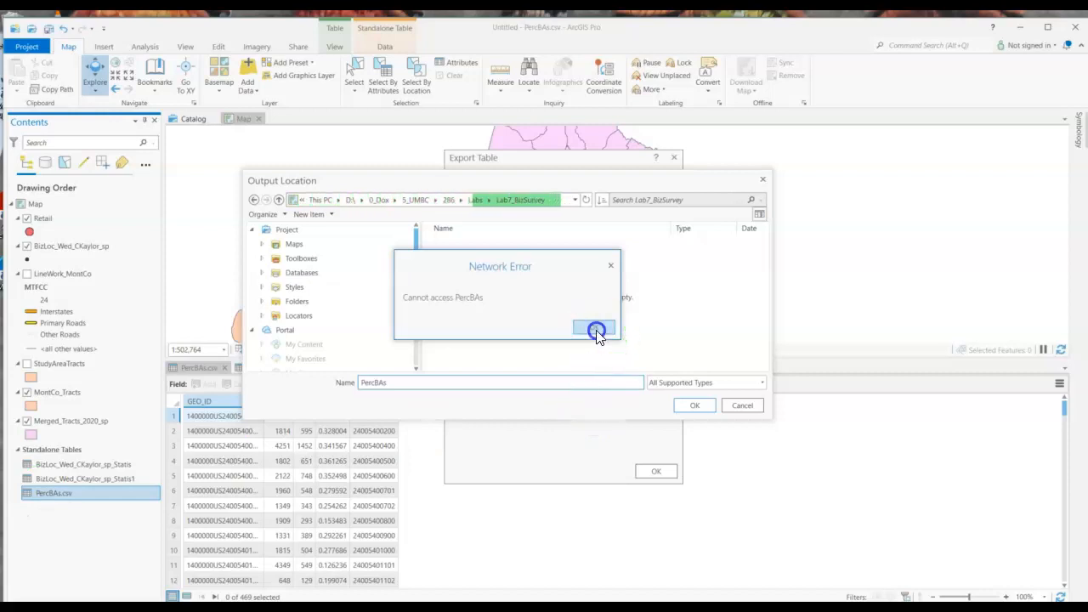
pyautogui.click(690, 407)
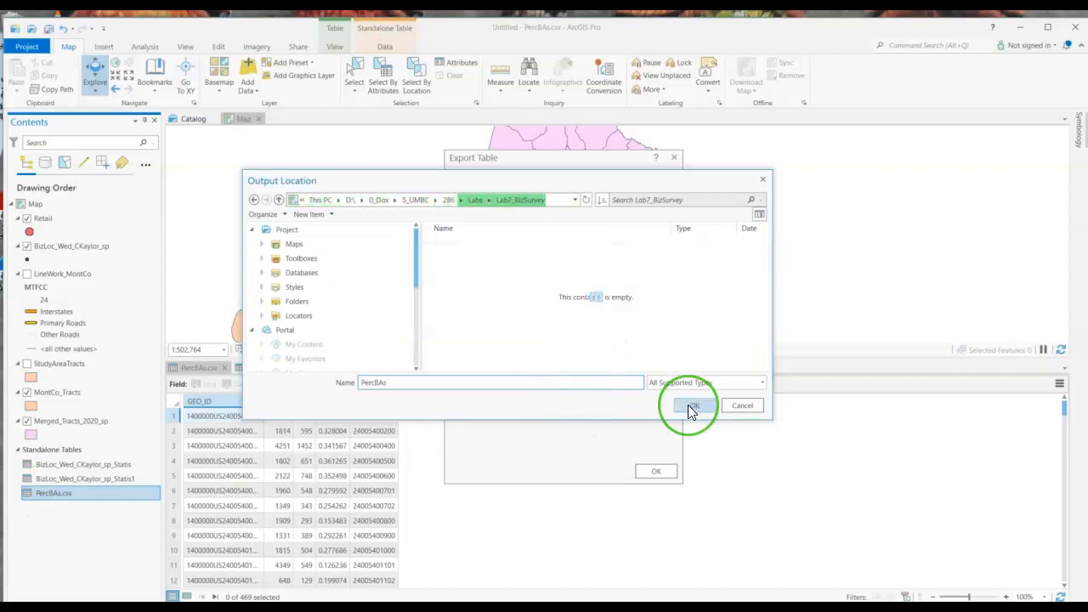
pyautogui.click(607, 333)
pyautogui.click(743, 405)
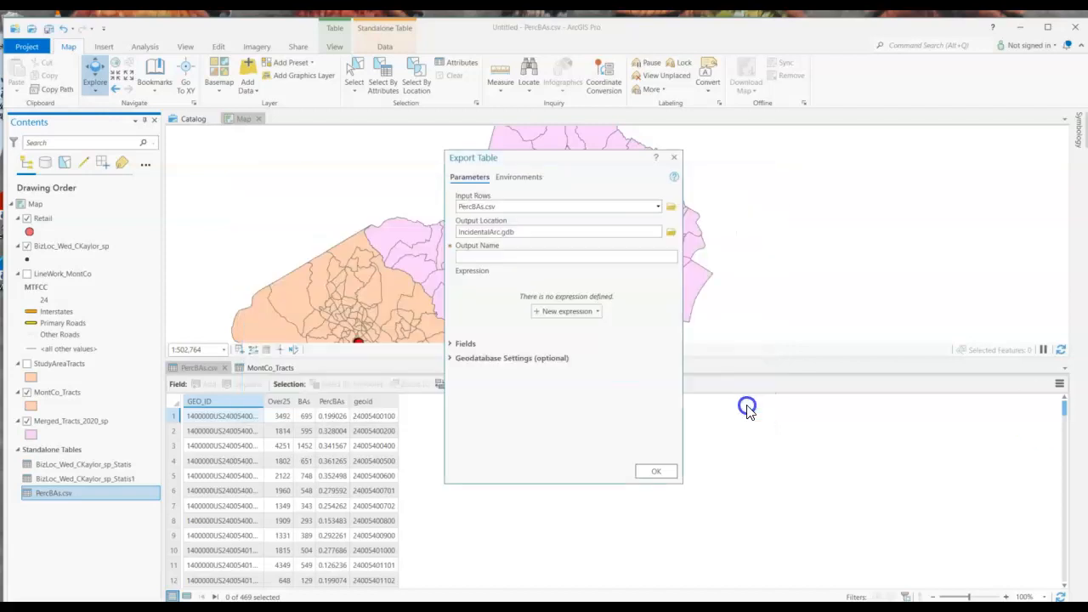
# Export PercBAs.csv as a table named PercBAs into the Lab7_BizSurvey folder
pyautogui.click(603, 259)
pyautogui.click(667, 235)
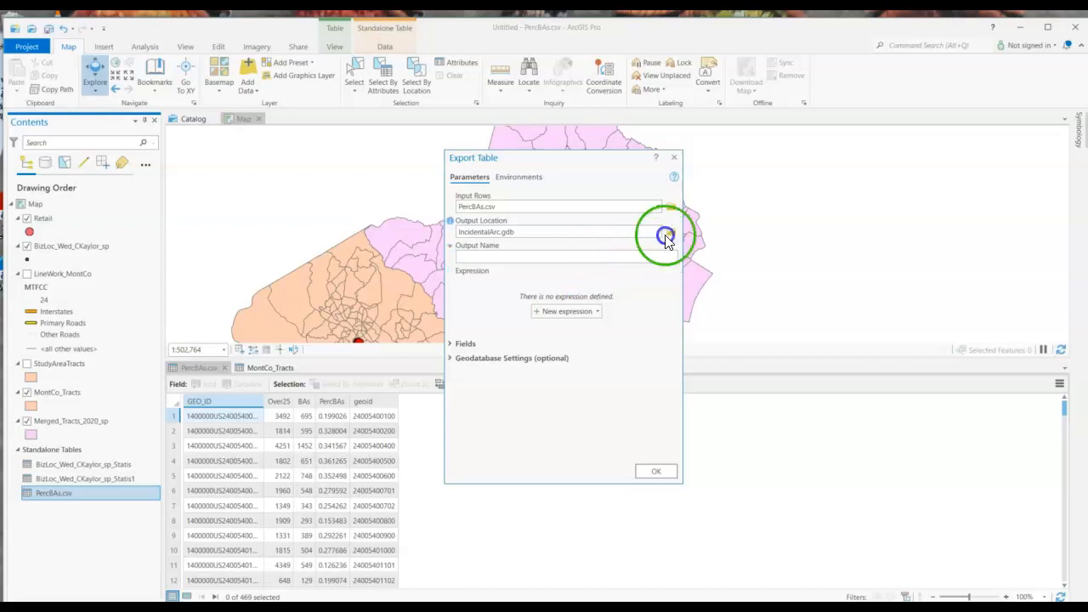
pyautogui.click(498, 346)
pyautogui.click(680, 405)
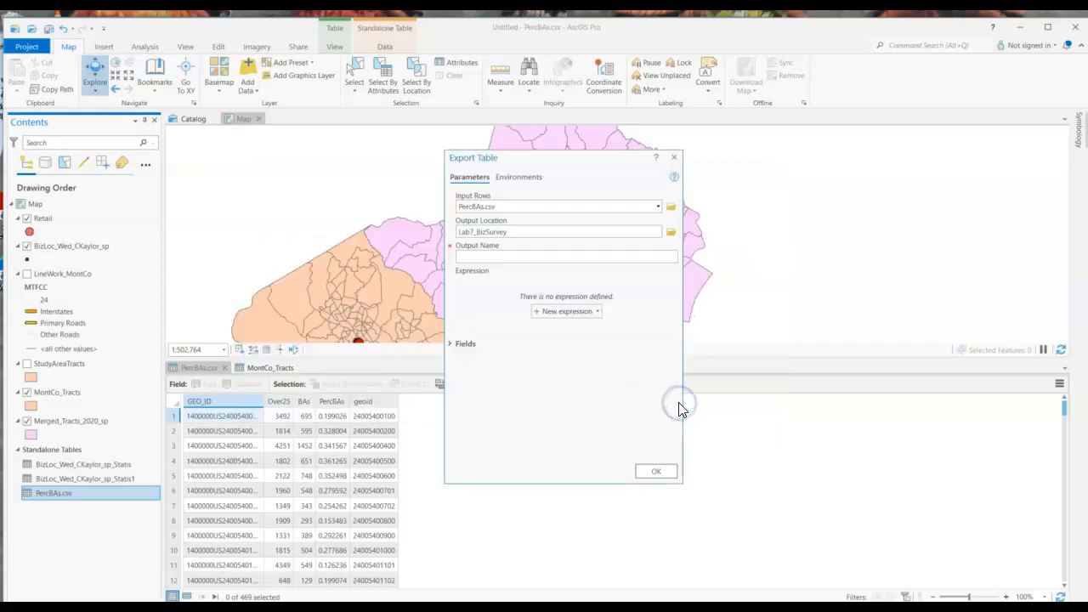
pyautogui.click(550, 258)
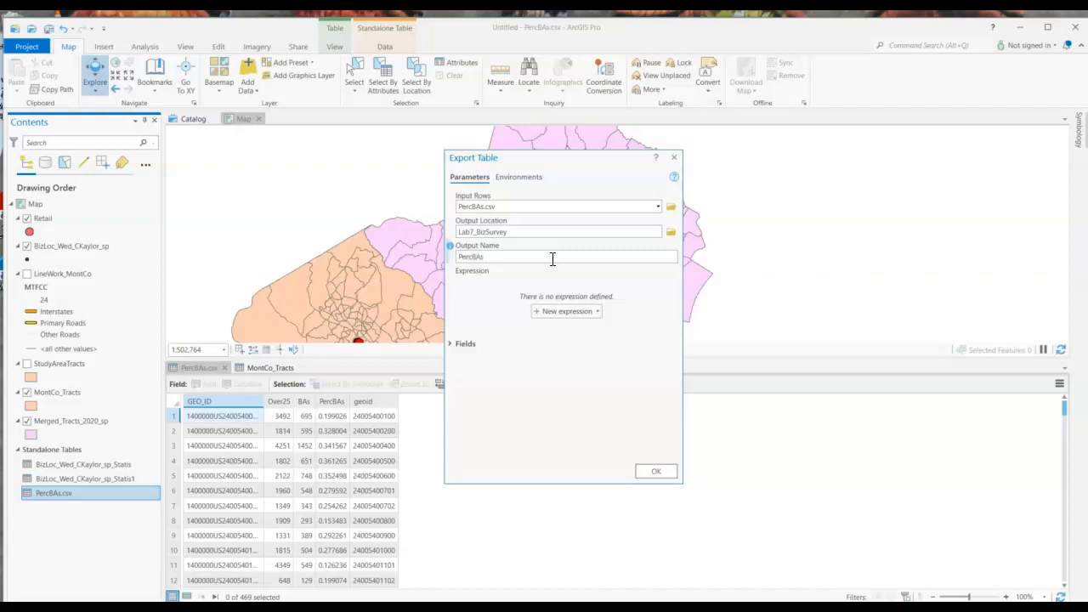
pyautogui.click(654, 472)
# Remove the original PercBAs.csv standalone table from the map, keeping the exported PercBAs table
pyautogui.click(64, 514)
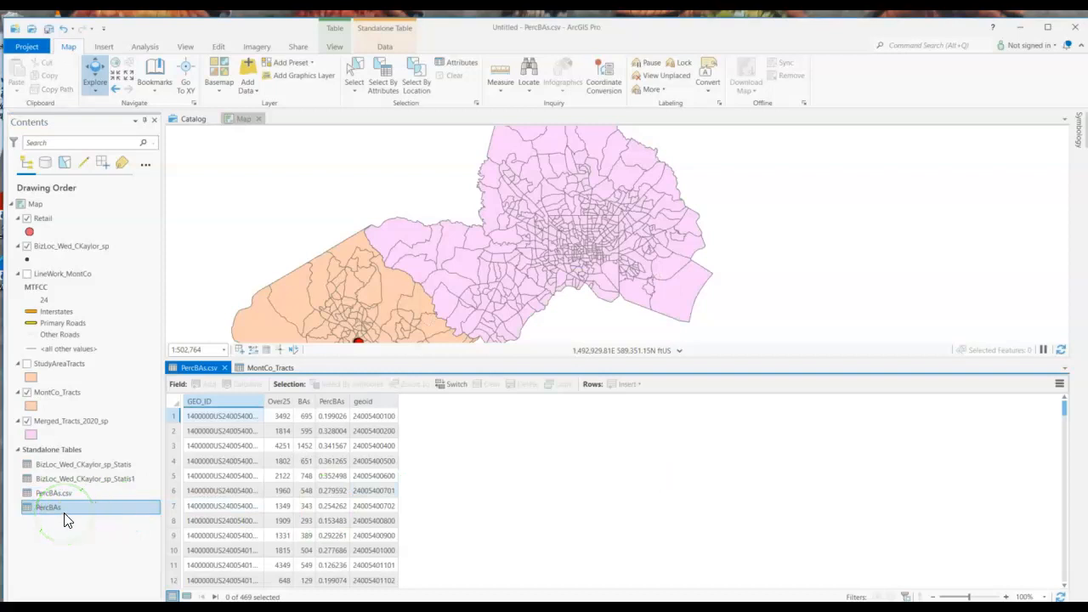
pyautogui.rightClick(55, 505)
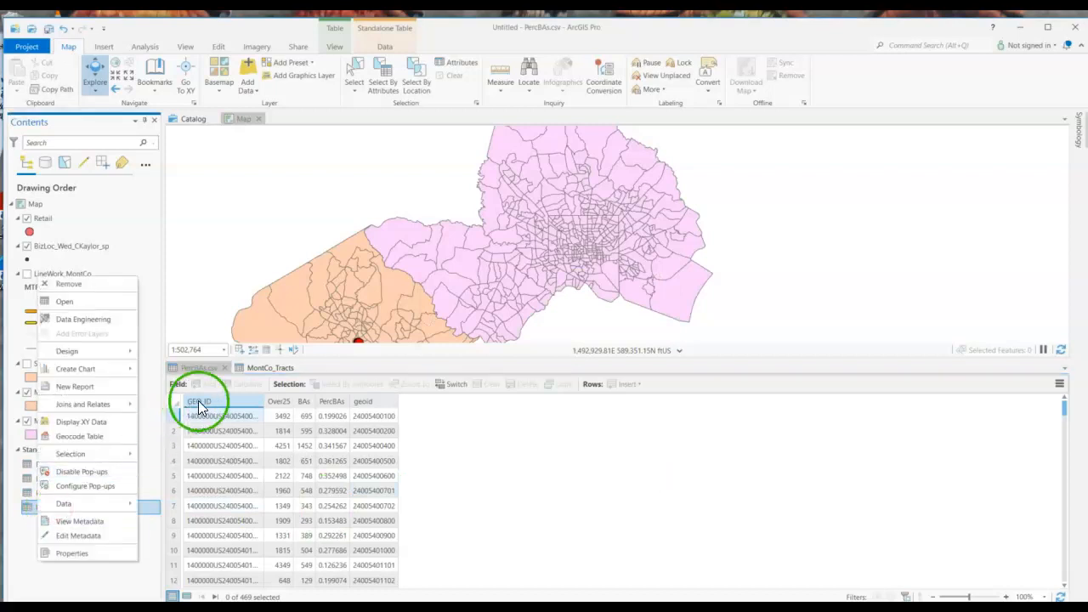
pyautogui.click(206, 370)
pyautogui.rightClick(55, 492)
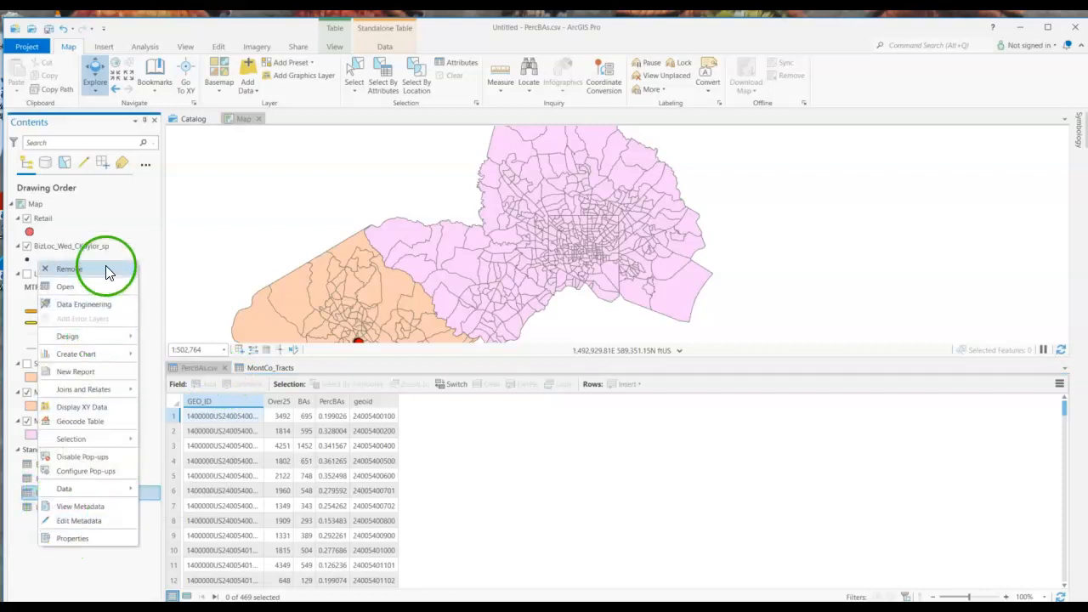
pyautogui.click(106, 269)
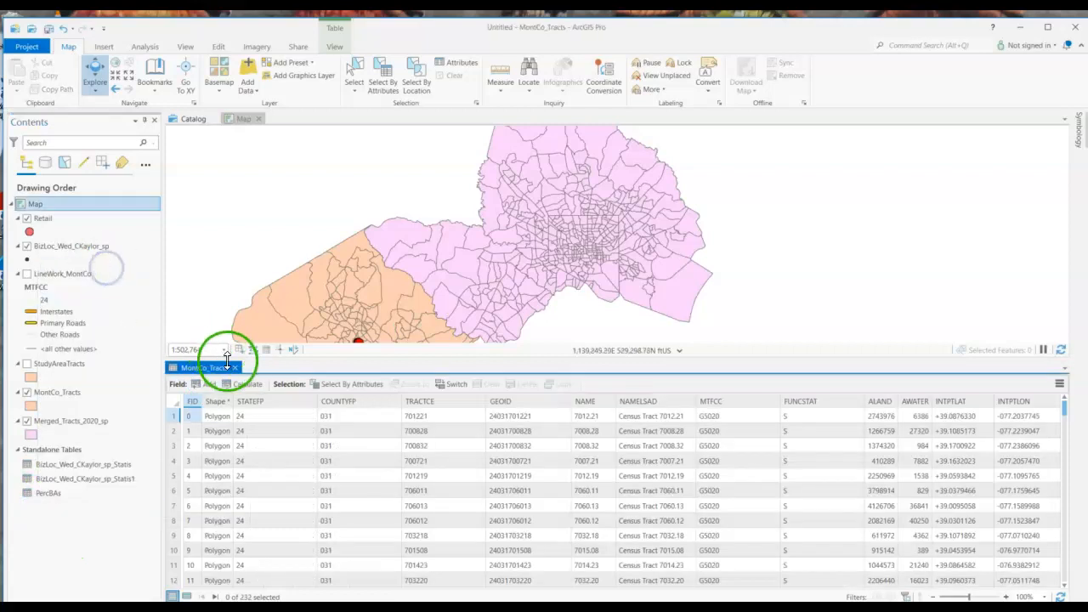
# Open the exported PercBAs table and compare its geoid field with GEOID in the MontCo_Tracts table
pyautogui.rightClick(84, 493)
pyautogui.click(122, 228)
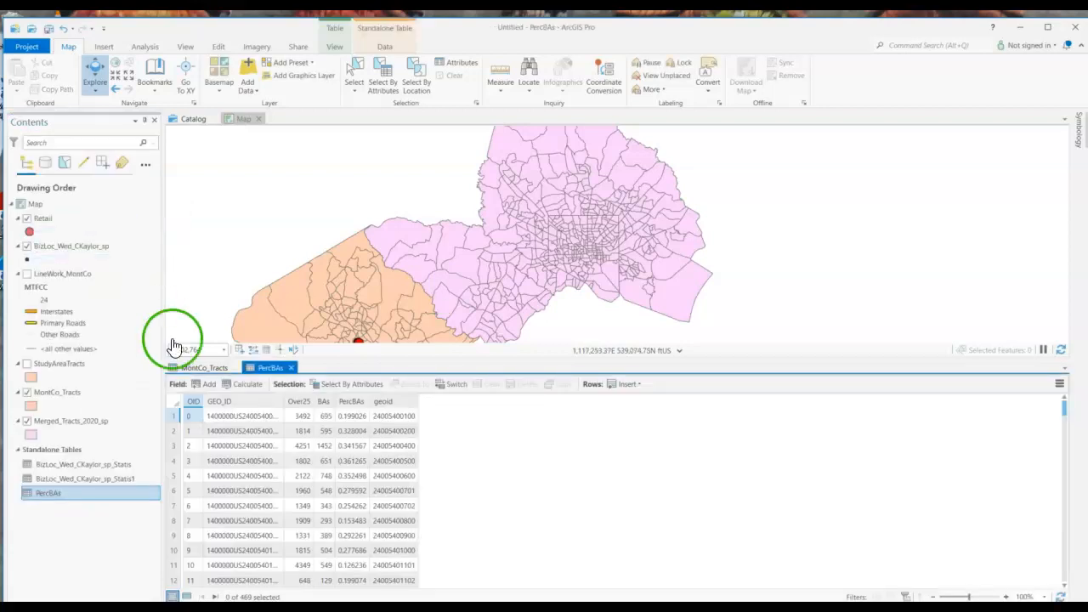
pyautogui.click(205, 370)
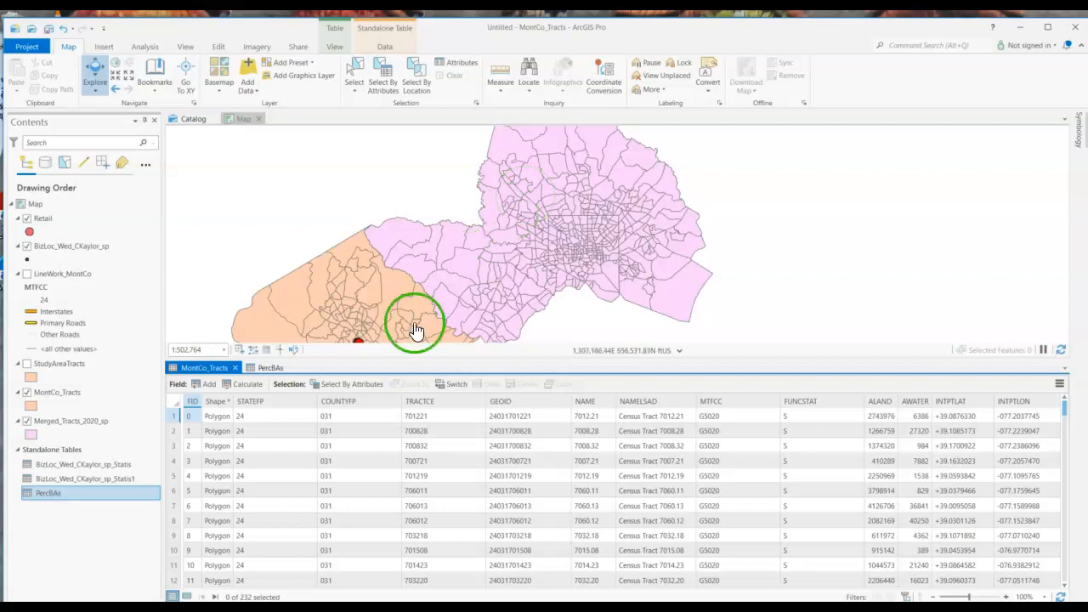
pyautogui.click(272, 368)
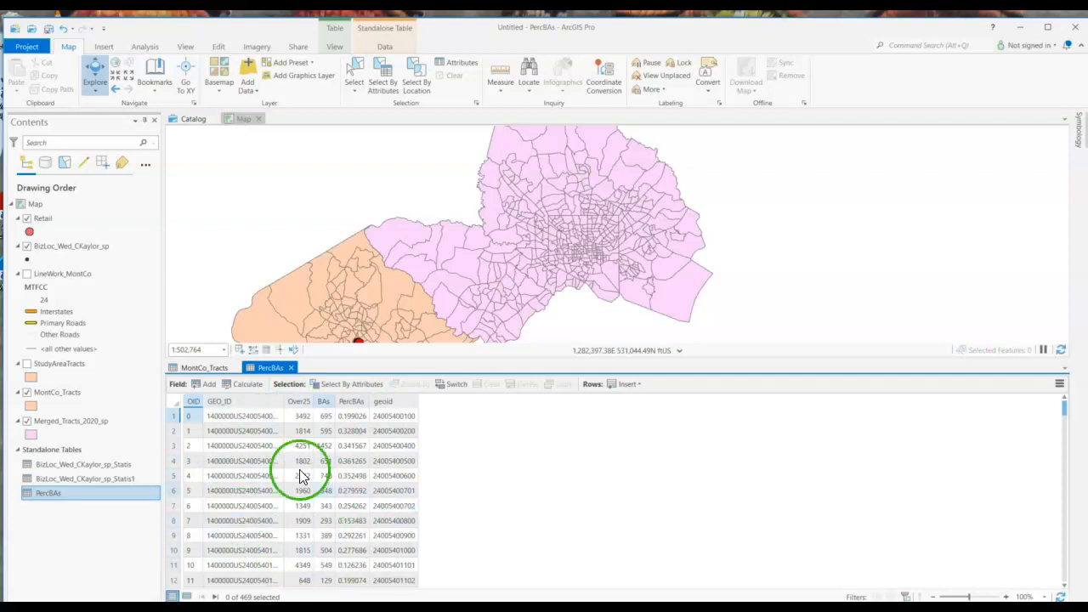
# Add a field named newgeoid with the Text data type to the PercBAs table and save the field changes
pyautogui.click(206, 384)
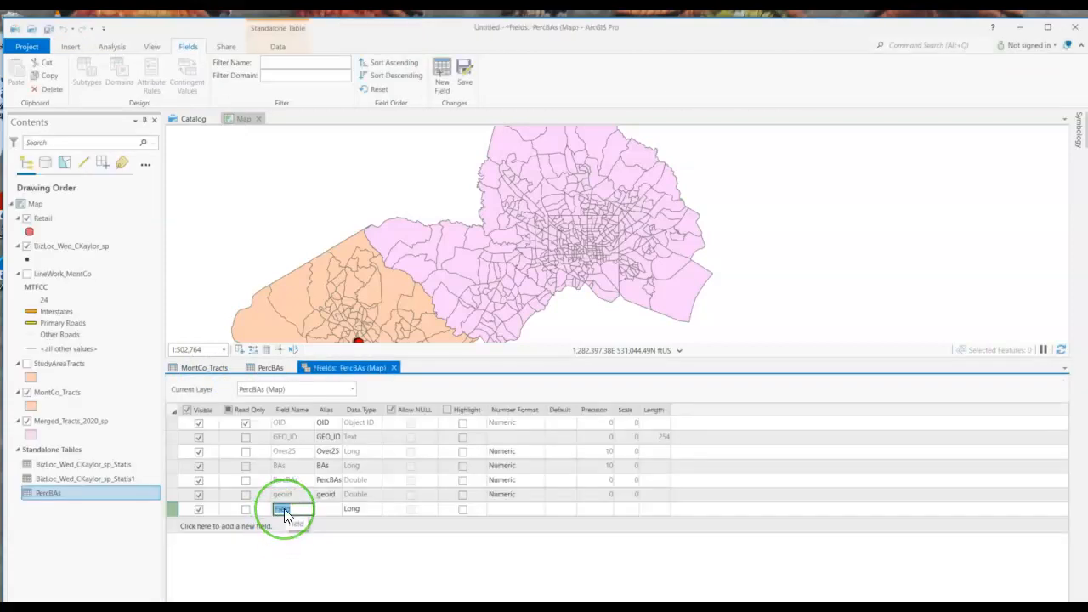
pyautogui.write('newgeoid')
pyautogui.click(372, 530)
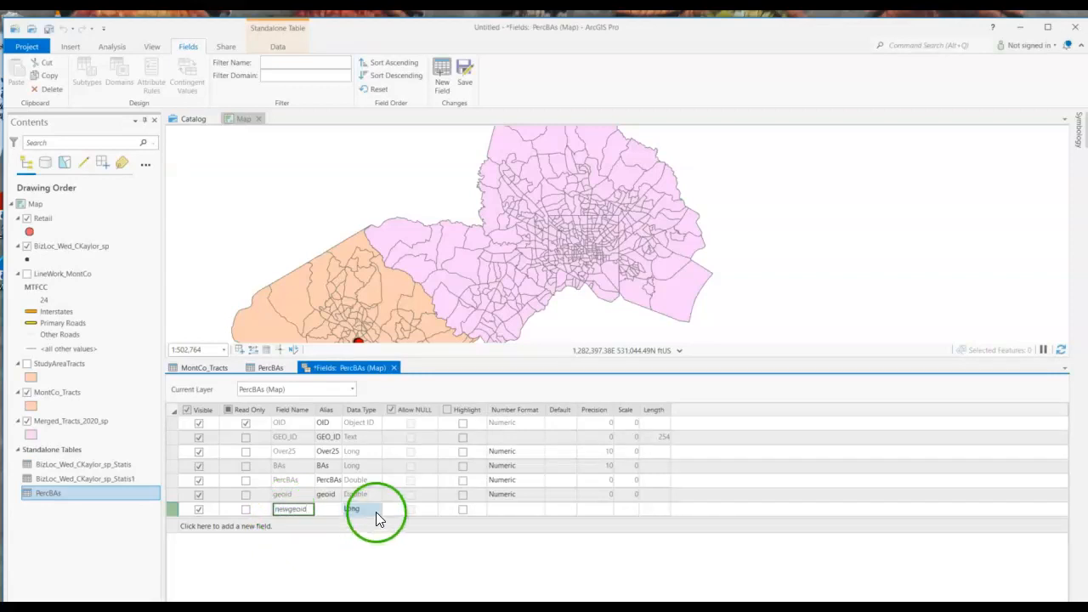
pyautogui.click(376, 511)
pyautogui.click(372, 566)
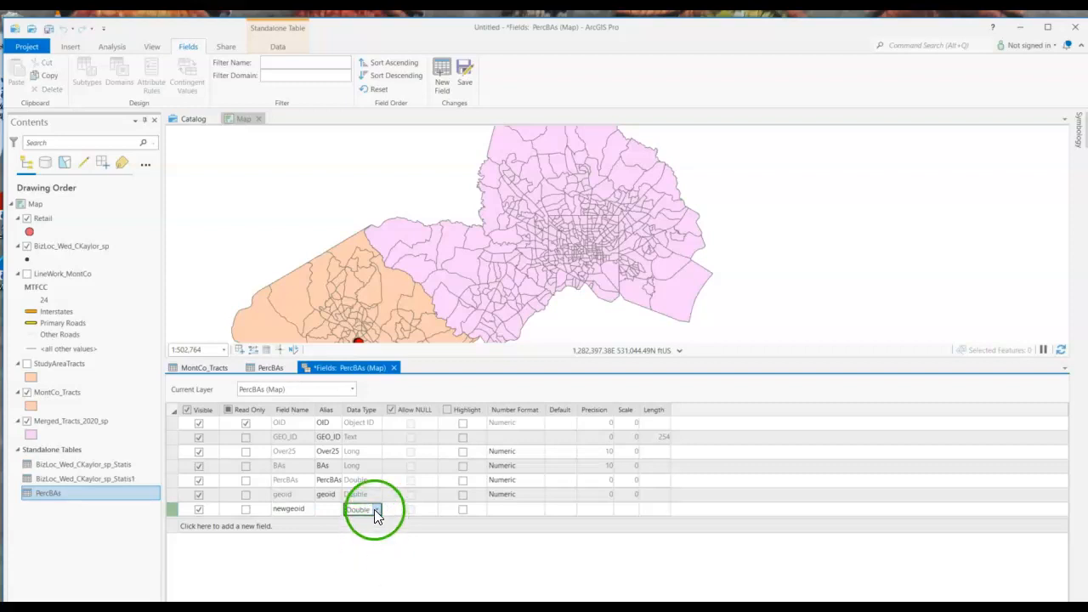
pyautogui.click(374, 509)
pyautogui.click(364, 581)
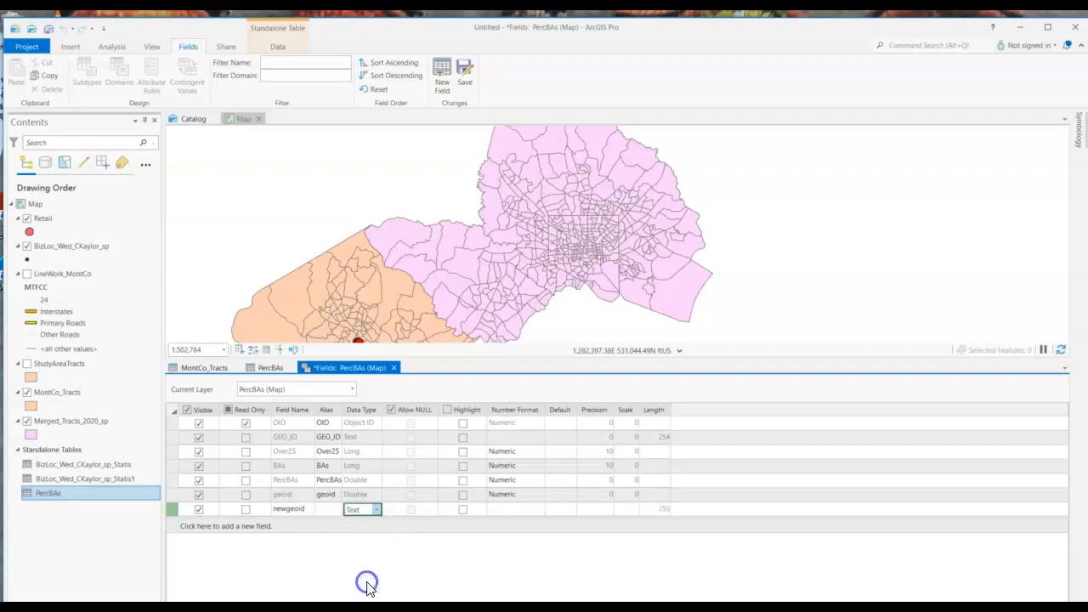
pyautogui.click(394, 368)
pyautogui.click(552, 350)
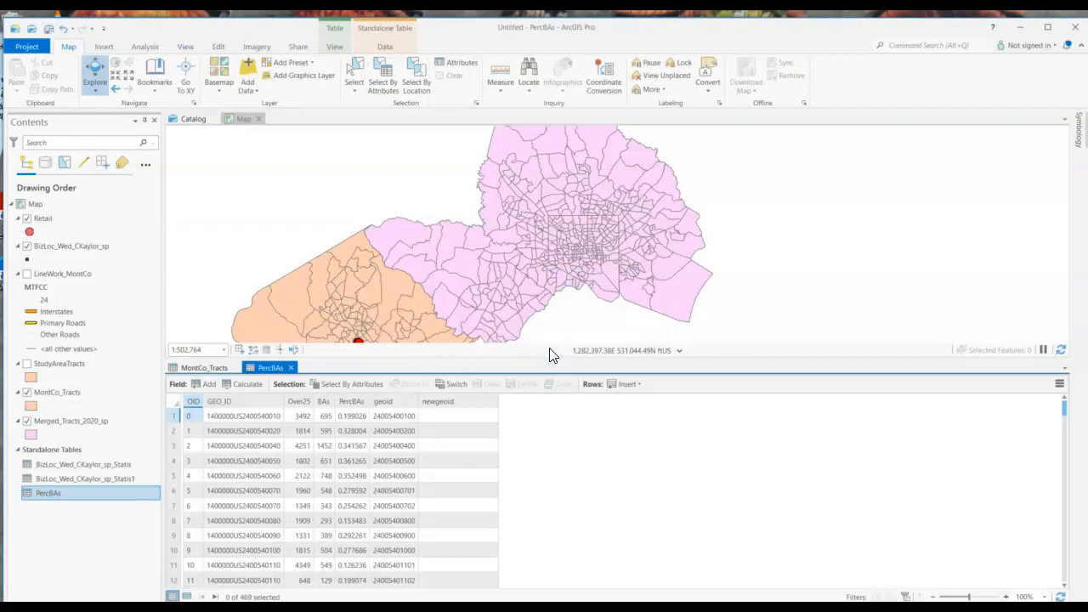
# Calculate the newgeoid field of the PercBAs table from the GEO_ID field
pyautogui.rightClick(452, 412)
pyautogui.click(479, 359)
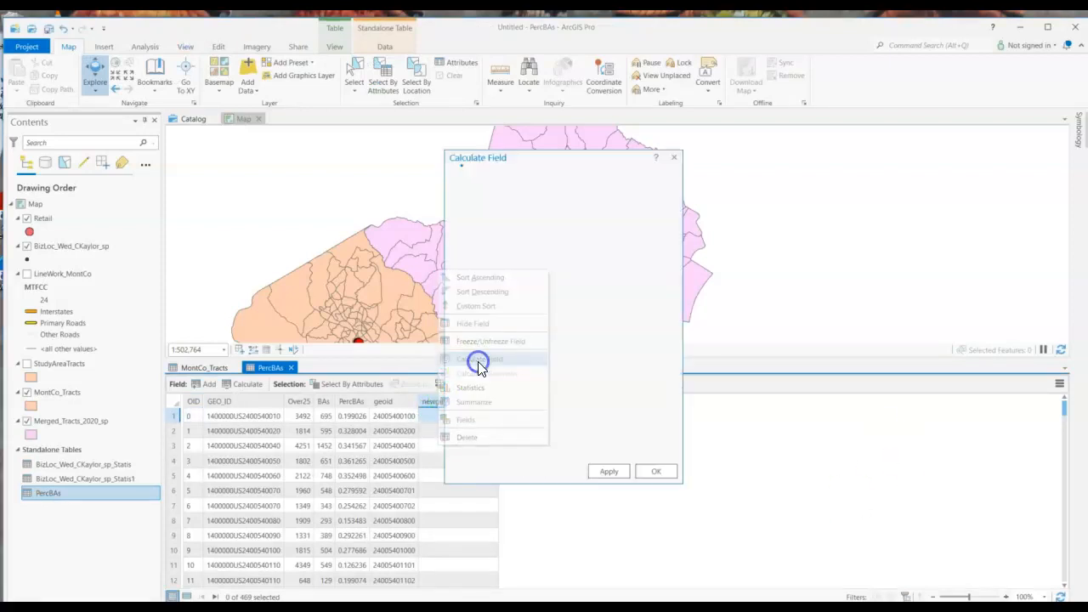
pyautogui.click(498, 312)
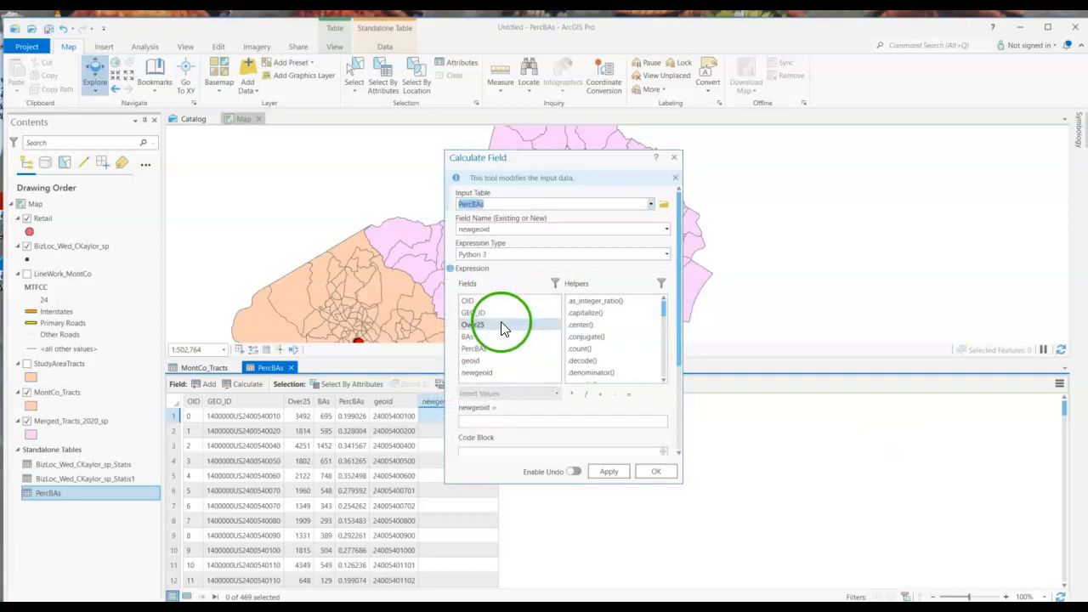
pyautogui.doubleClick(476, 313)
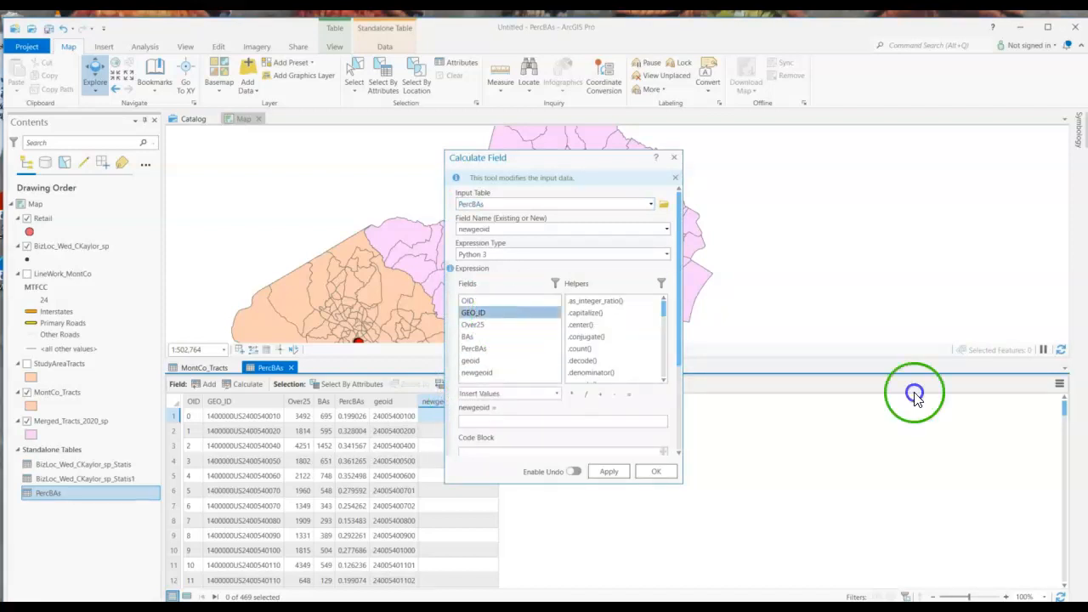
pyautogui.click(647, 472)
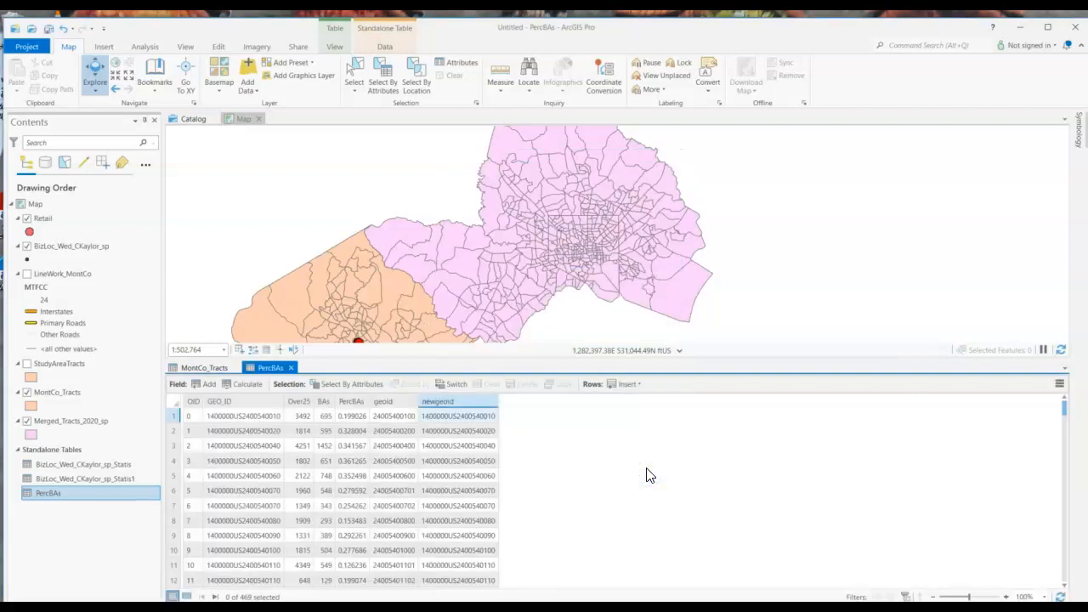
# Calculate the newgeoid field of the PercBAs table with the expression !geoid!
pyautogui.rightClick(450, 402)
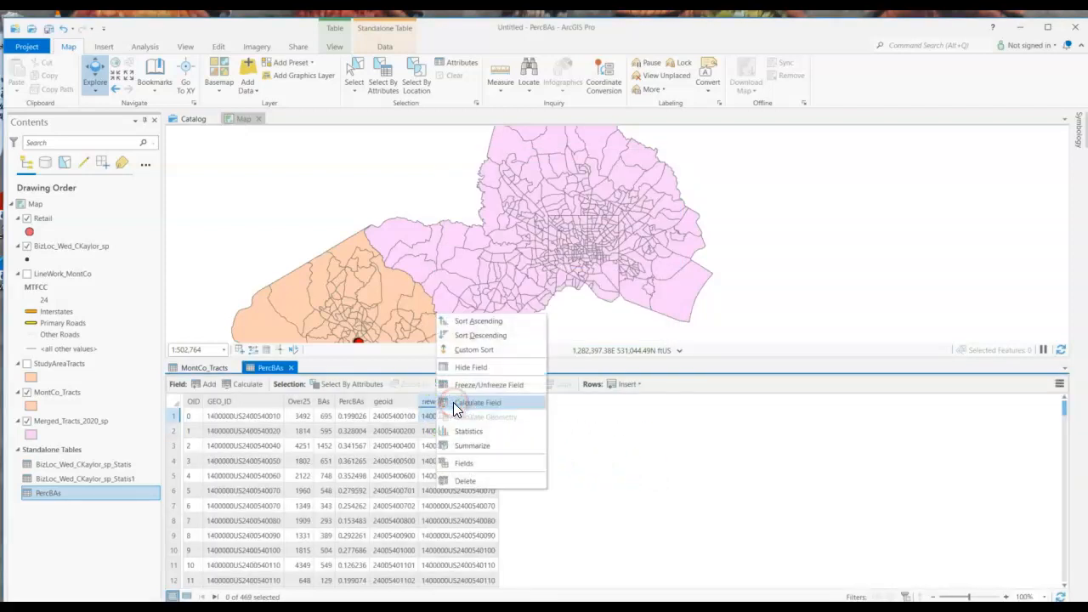
pyautogui.click(453, 403)
pyautogui.click(510, 420)
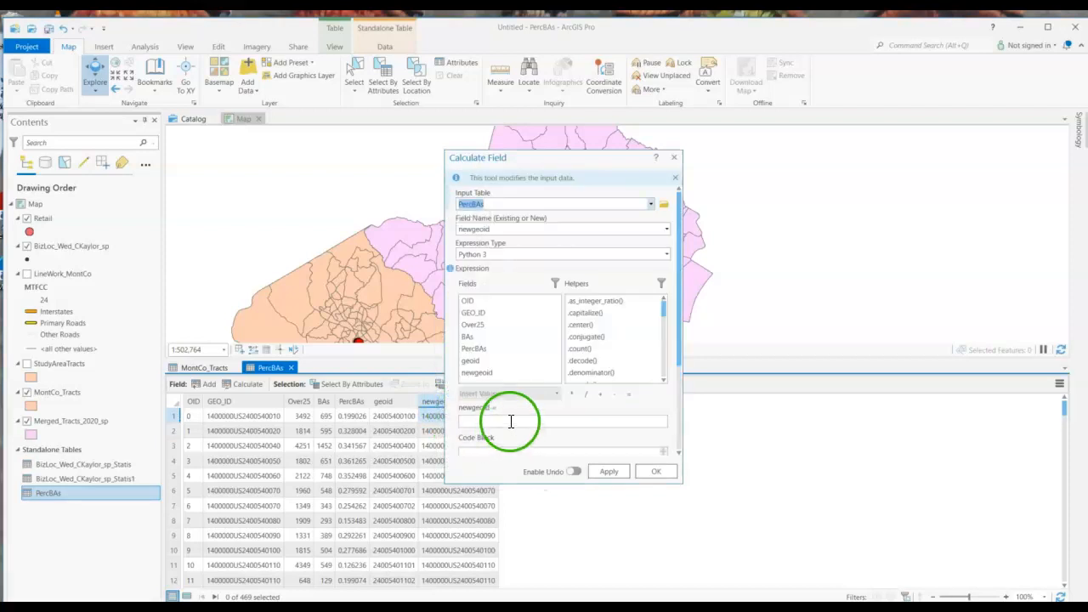
pyautogui.doubleClick(504, 363)
pyautogui.click(903, 450)
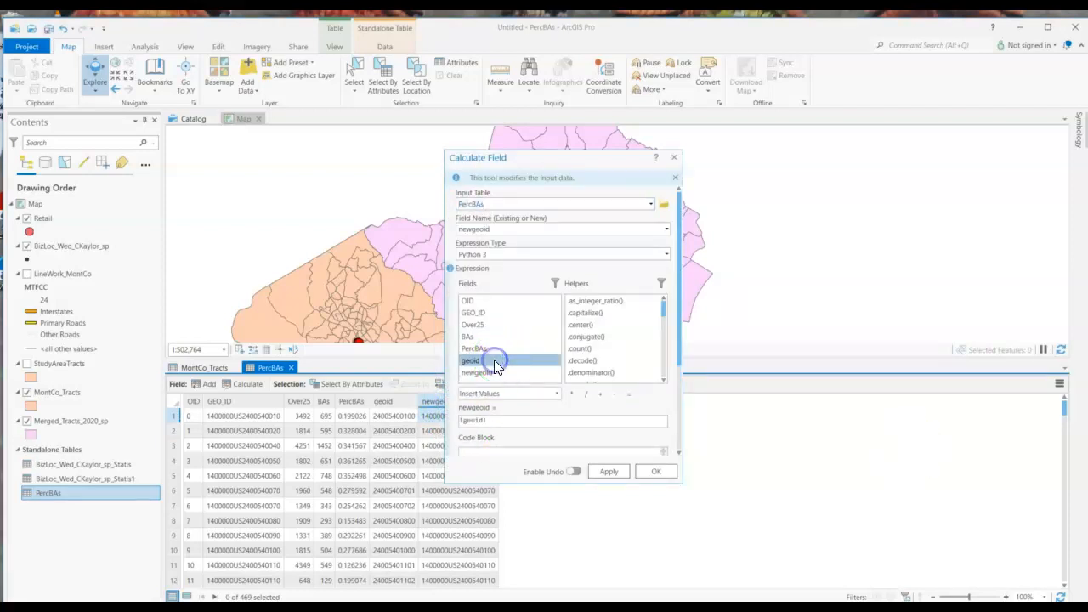
pyautogui.click(608, 478)
pyautogui.click(644, 473)
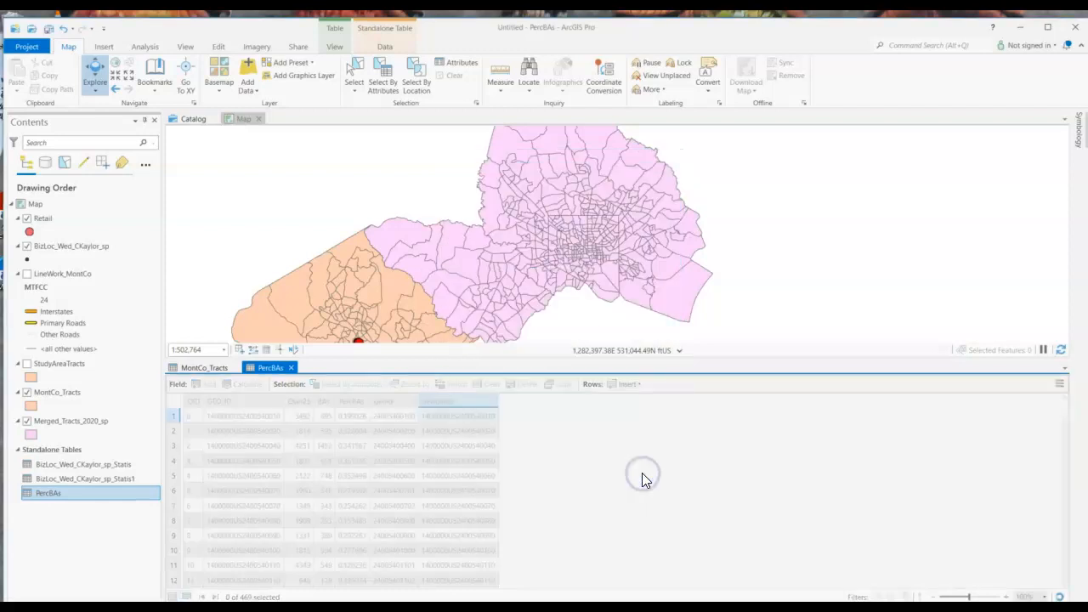
# Widen the geoid column to compare its alignment with newgeoid, and check the newgeoid field's data type
pyautogui.click(472, 422)
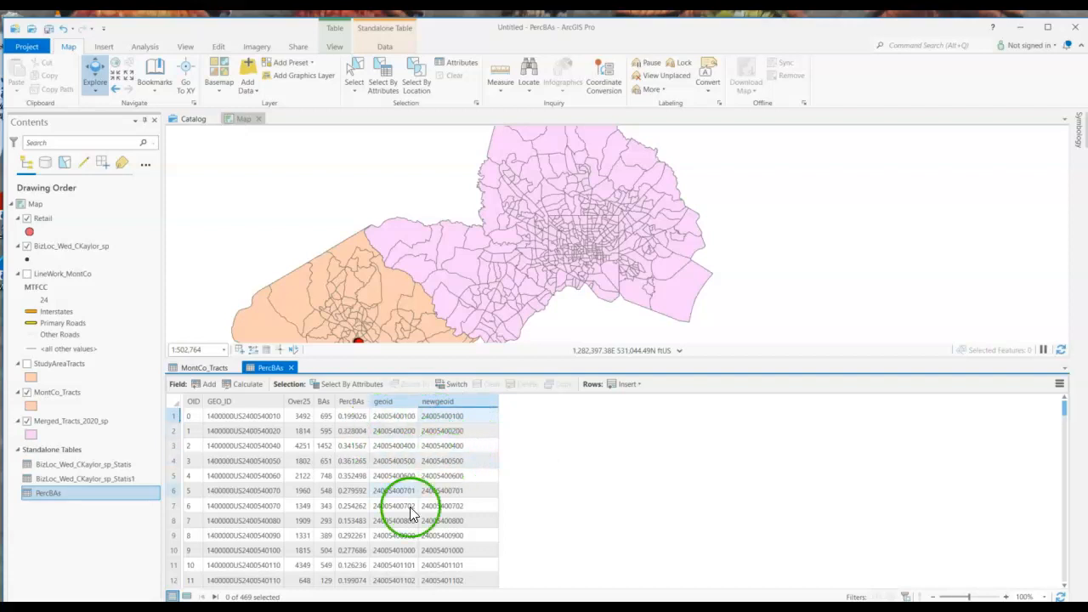
pyautogui.moveTo(418, 402)
pyautogui.moveTo(420, 400); pyautogui.dragTo(457, 407)
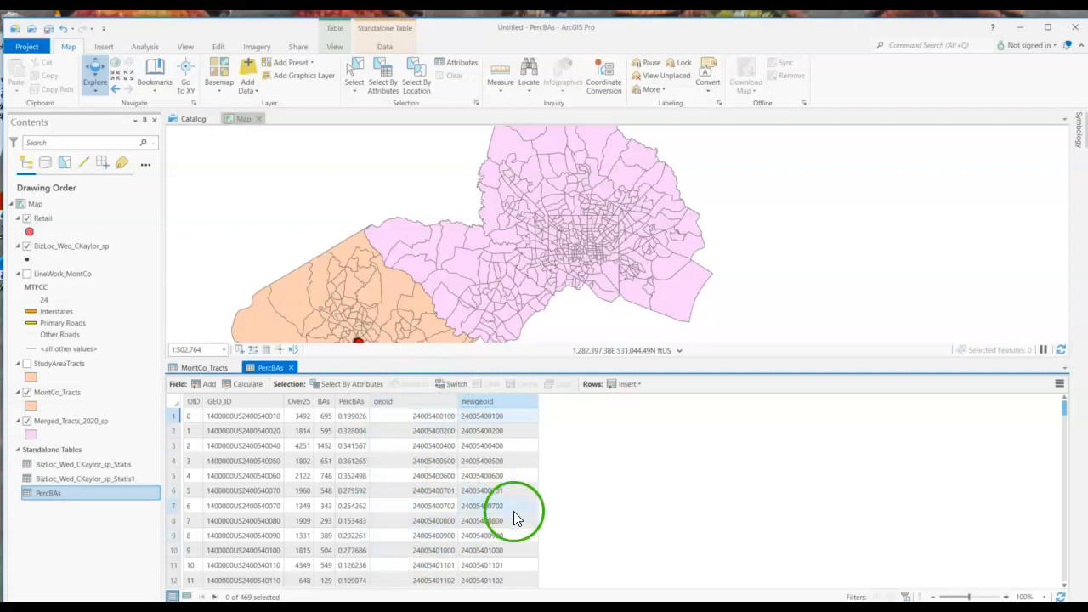
pyautogui.moveTo(490, 400)
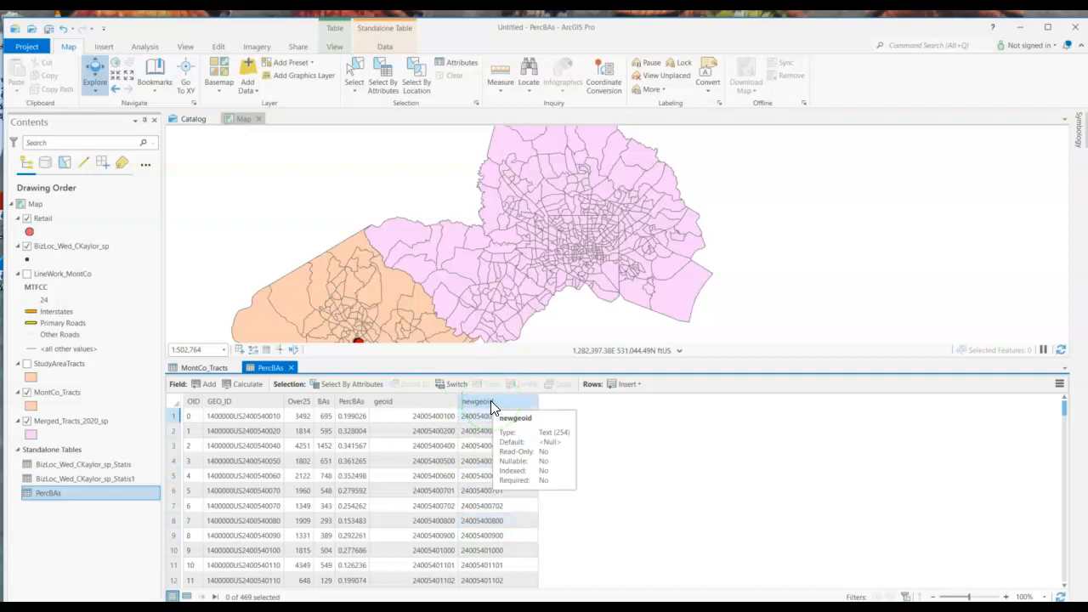
# Start adding a table join to the MontCo_Tracts layer
pyautogui.rightClick(58, 392)
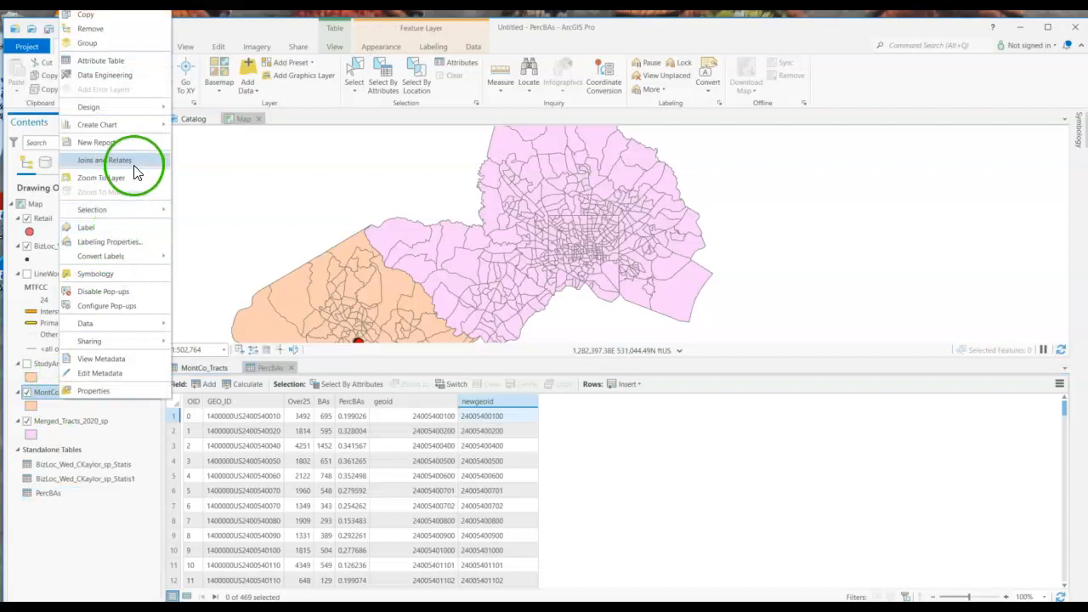
pyautogui.moveTo(136, 166)
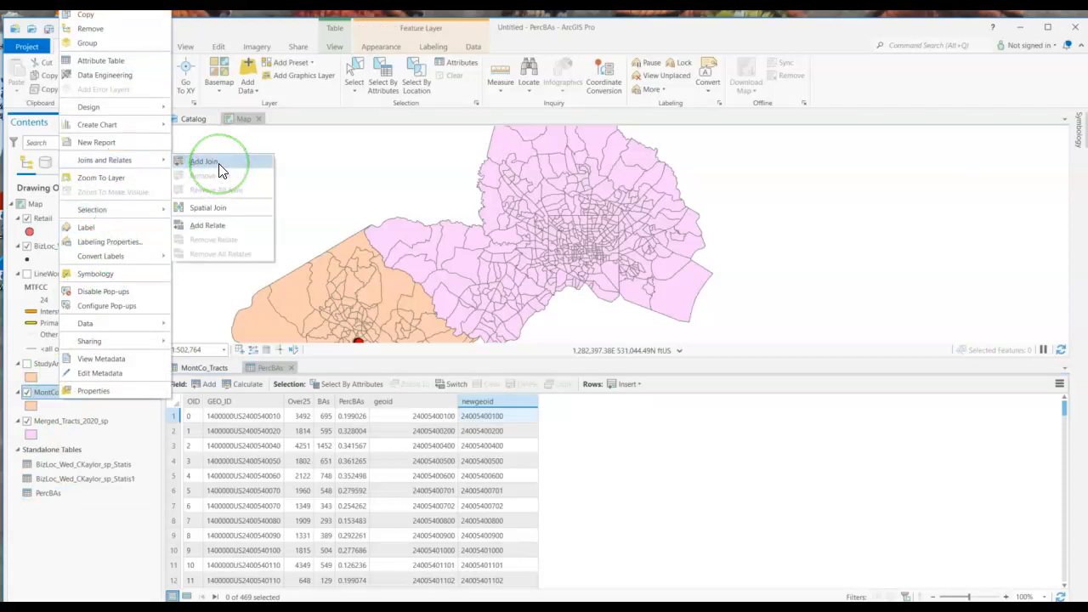